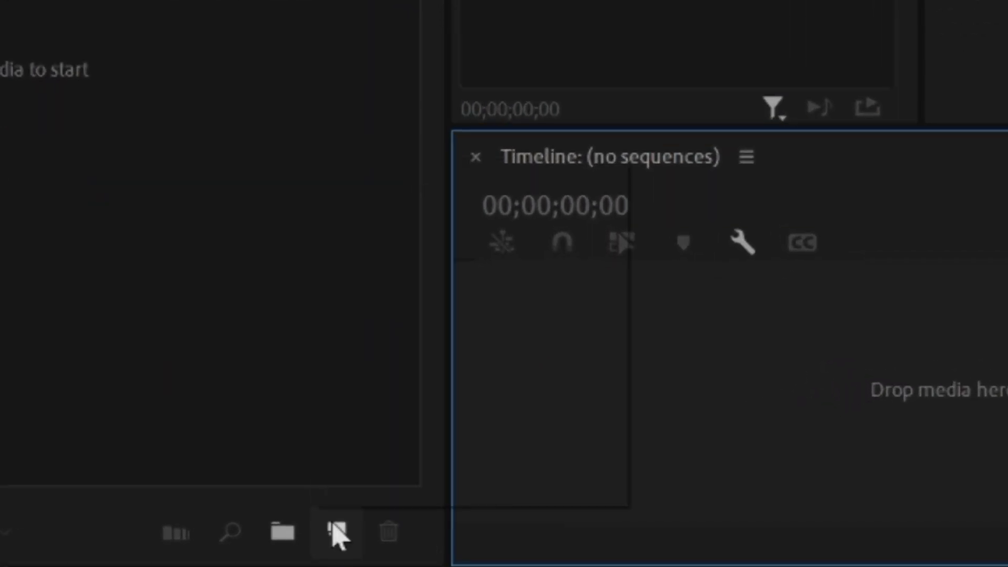
Start a new colour matte with the 1920x1080 settings.
click(335, 530)
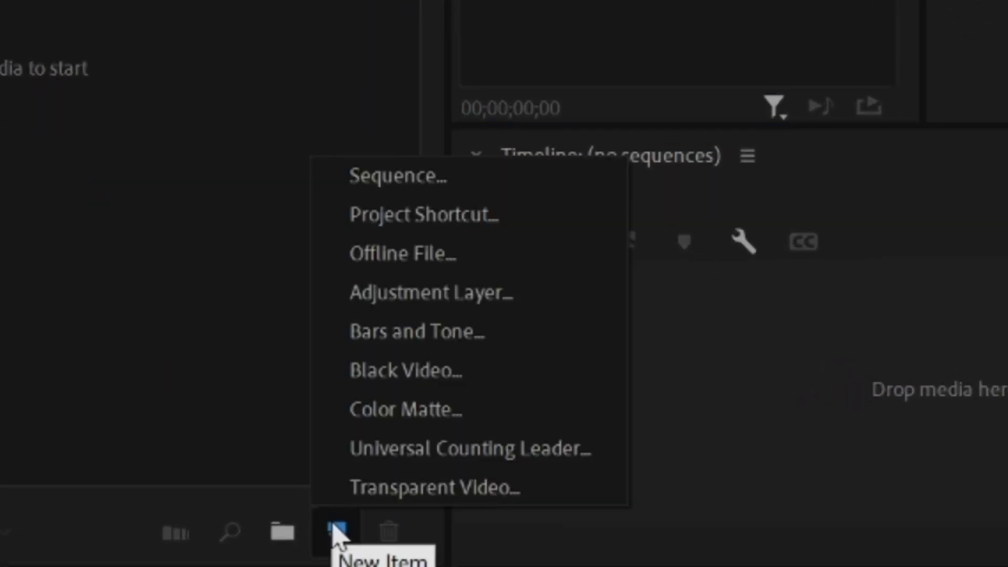
click(379, 411)
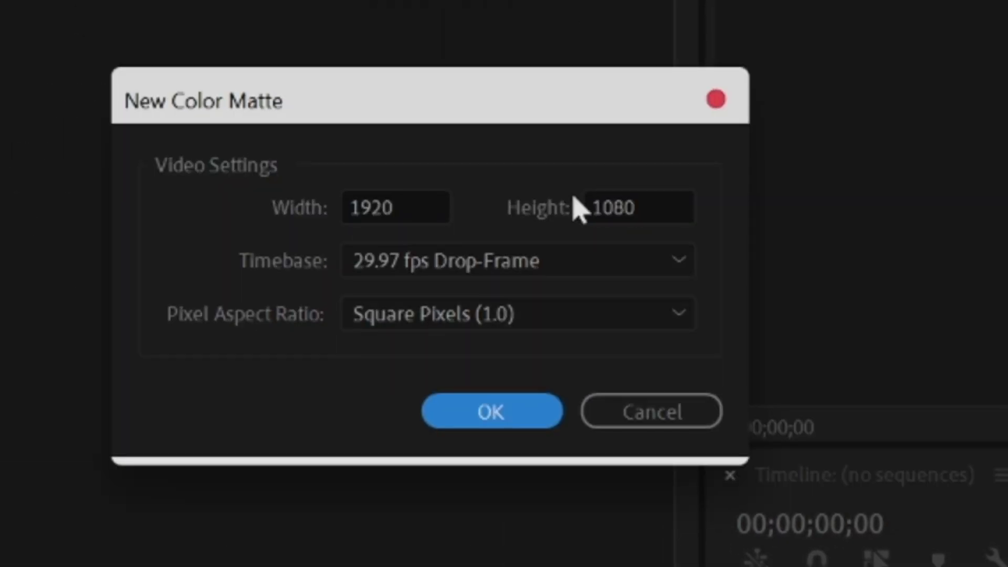
click(615, 207)
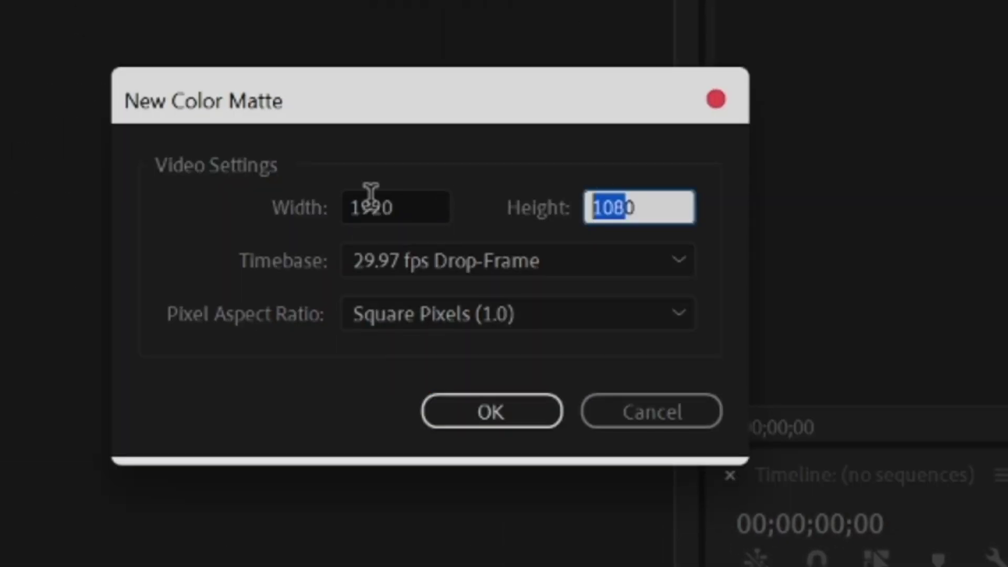
click(463, 412)
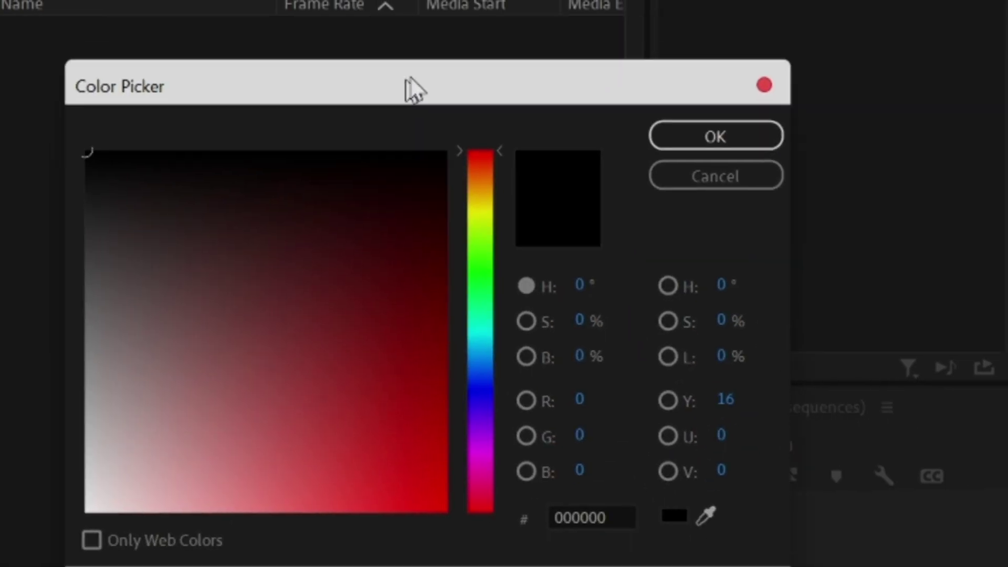
Make the matte pure white (FFFFFF), name it Color Matte, and drop it into a new sequence.
drag(405, 78, 432, 74)
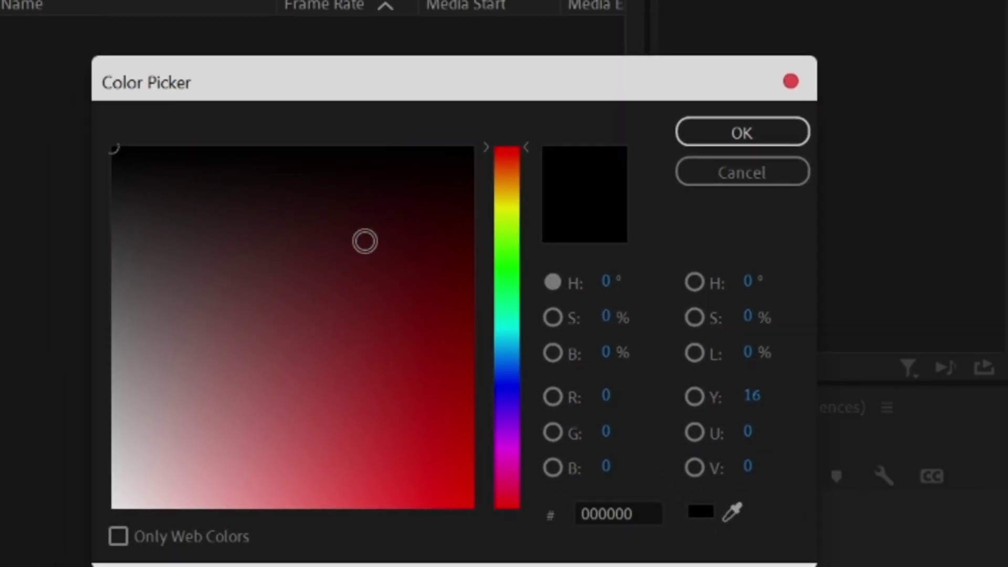
drag(305, 297, 61, 540)
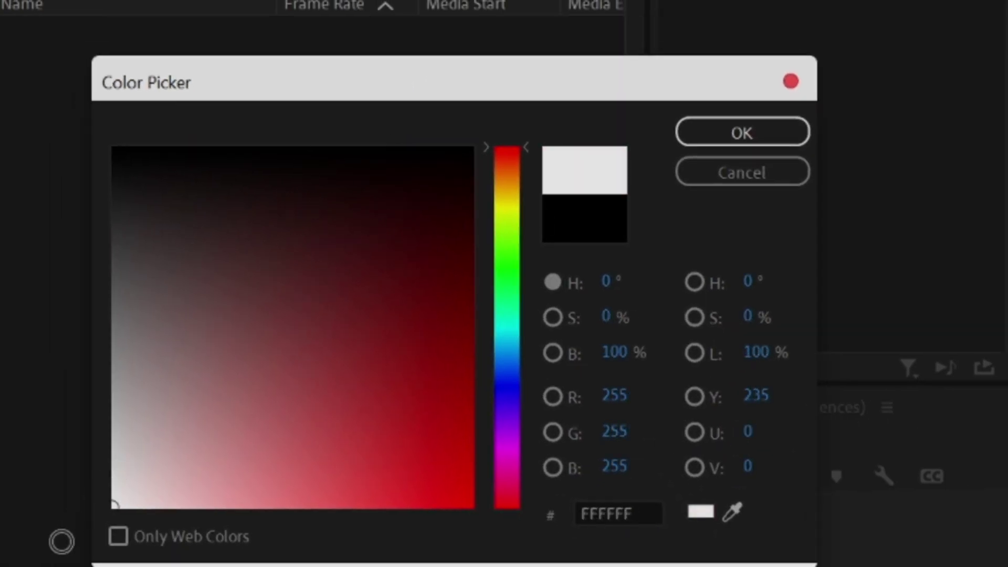
click(691, 138)
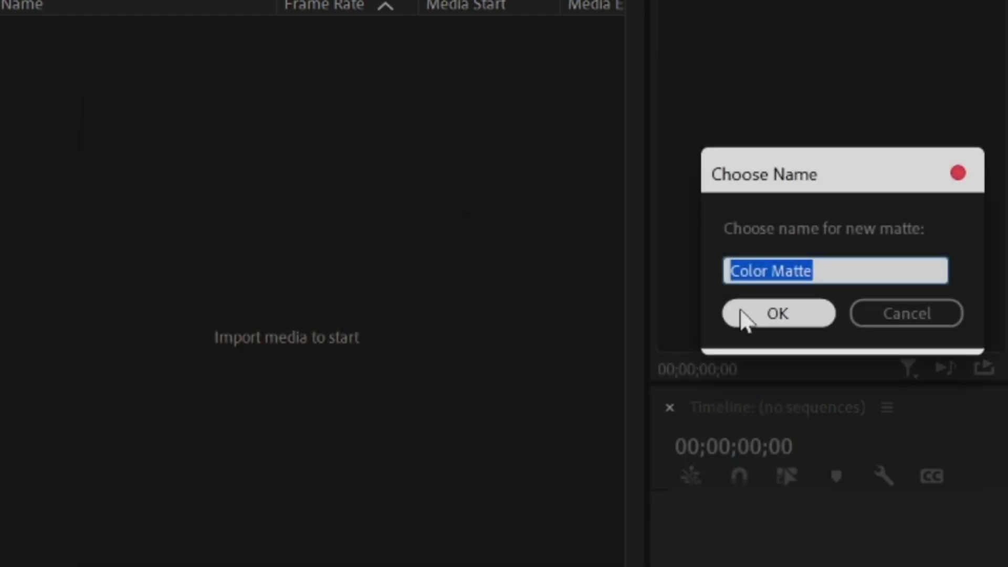
click(745, 313)
mouse_move(243, 84)
mouse_down()
mouse_move(588, 357)
mouse_move(564, 327)
mouse_move(578, 327)
mouse_up()
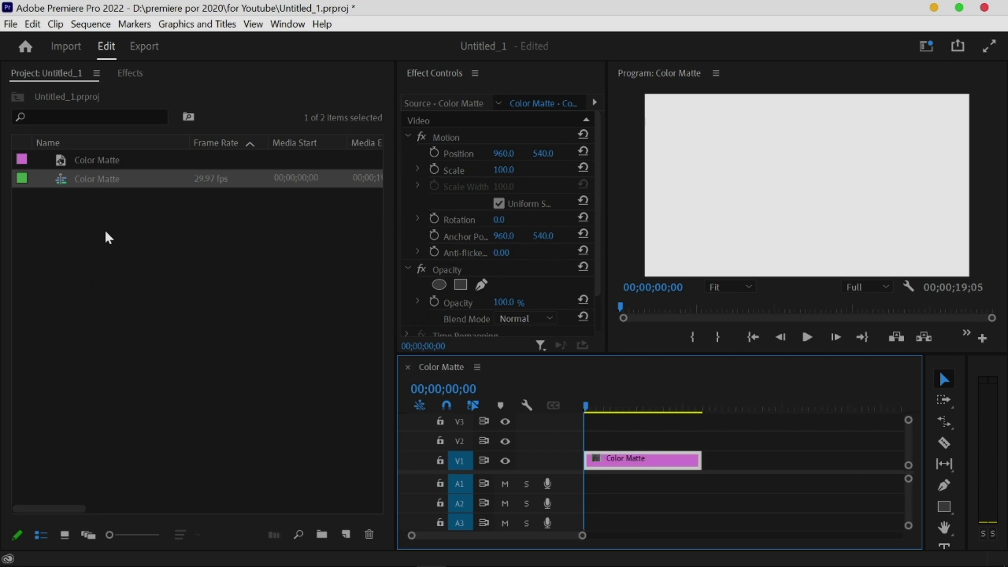
Import the logo image 2.png into the project.
right_click(129, 230)
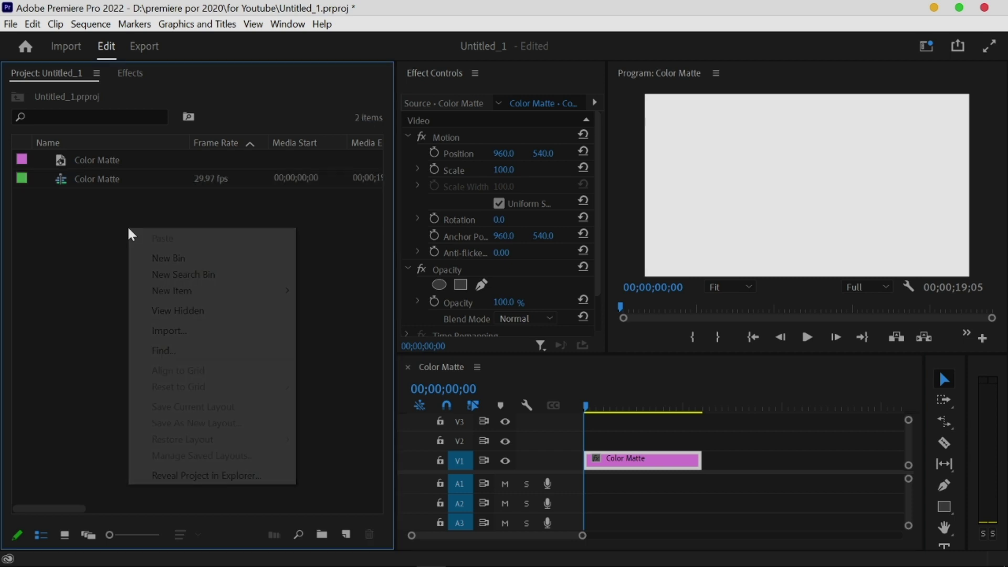
click(315, 265)
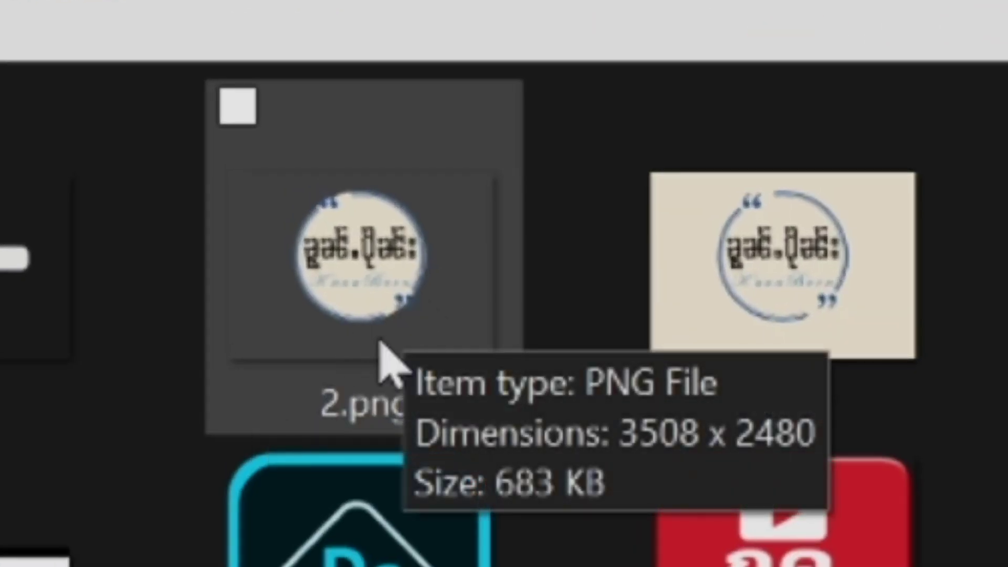
click(381, 343)
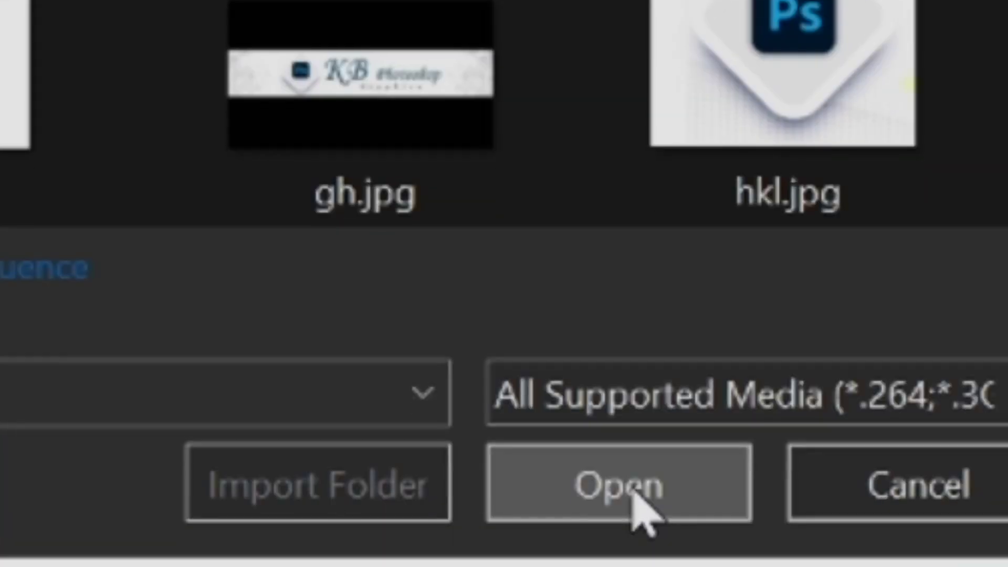
click(630, 499)
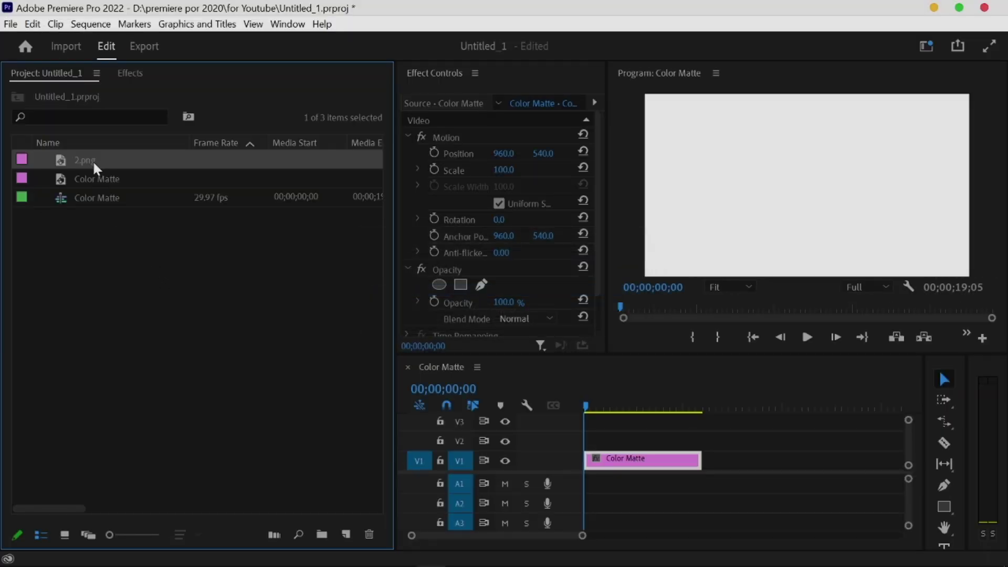
Create a new sequence named 2 from the 2.png image.
click(92, 160)
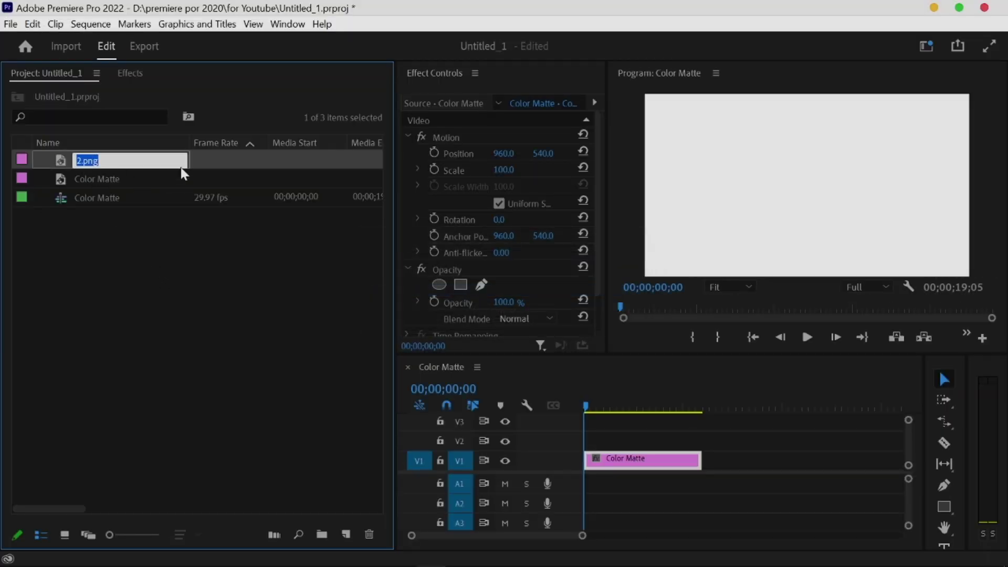
click(207, 162)
click(150, 163)
click(227, 164)
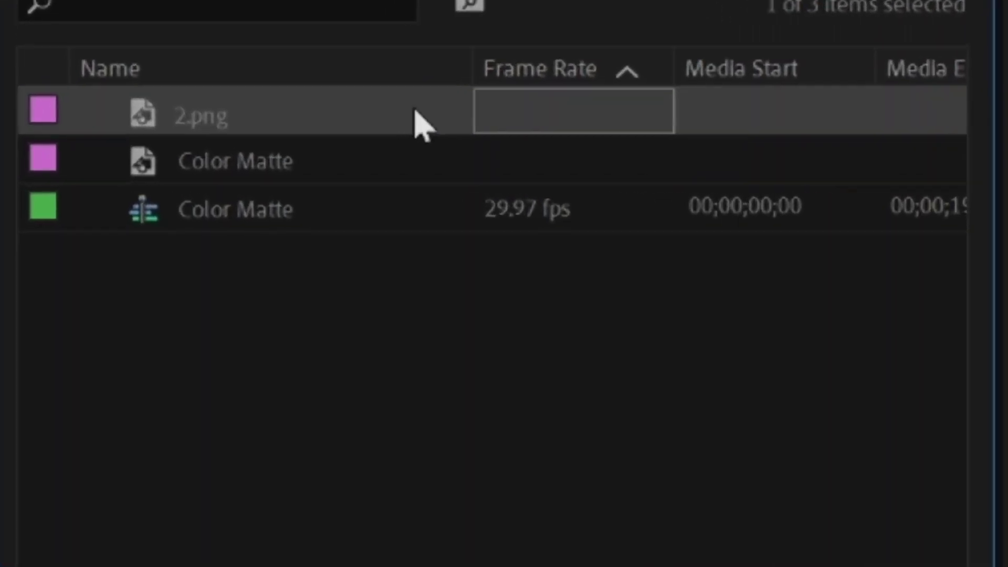
click(228, 156)
click(269, 156)
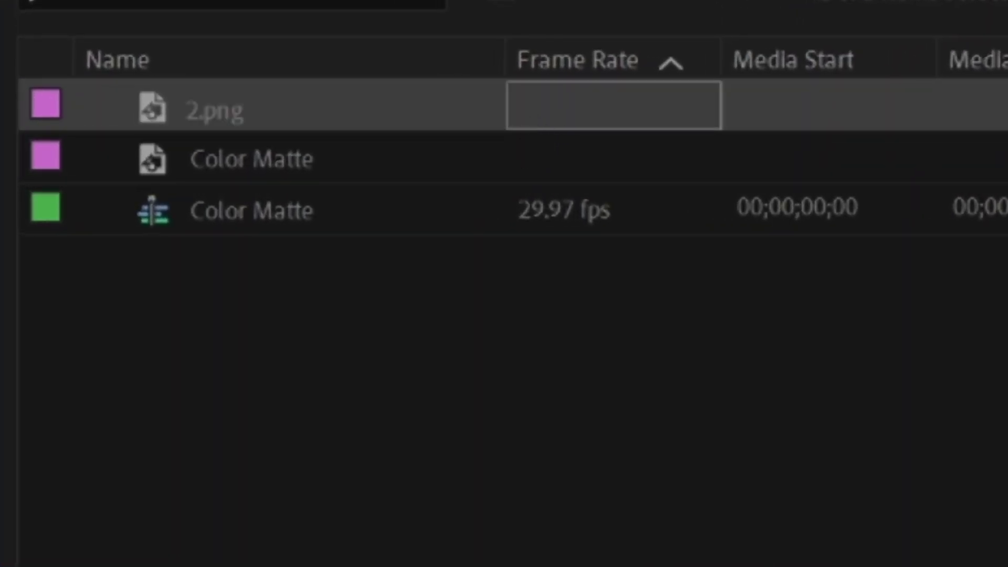
drag(399, 134, 790, 478)
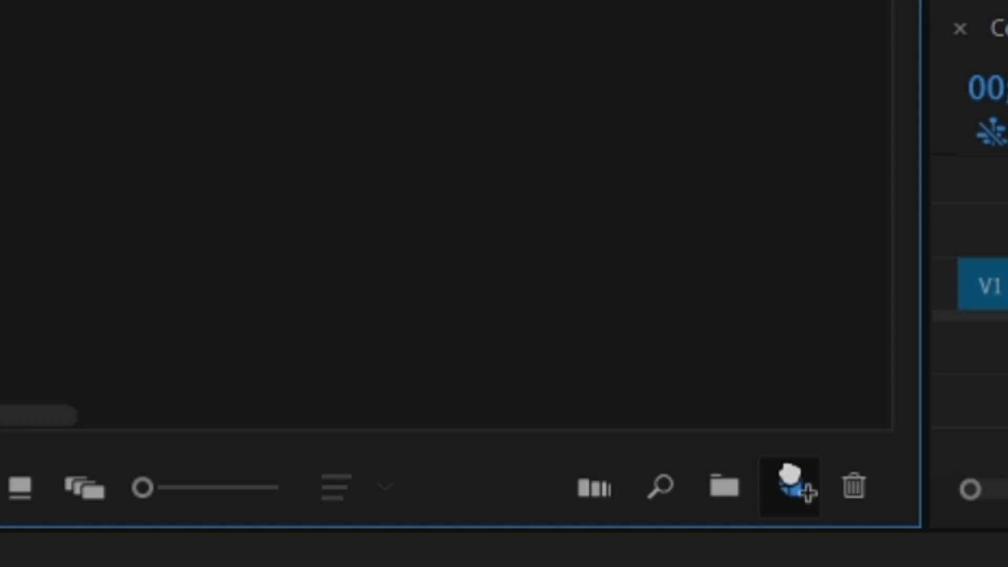
drag(790, 478, 790, 478)
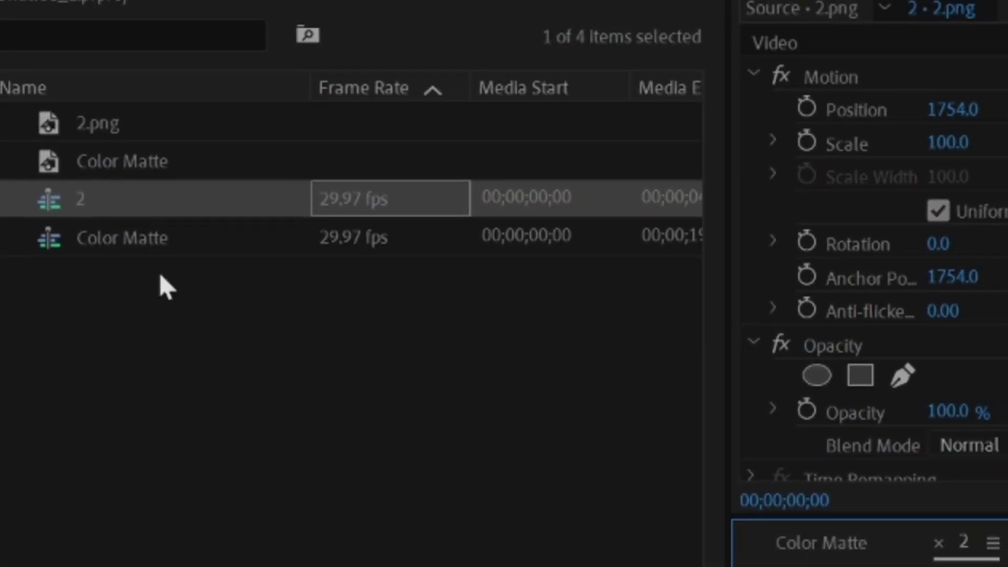
Change sequence 2's frame size to 800 x 1200 in Sequence Settings, discarding previews.
right_click(190, 198)
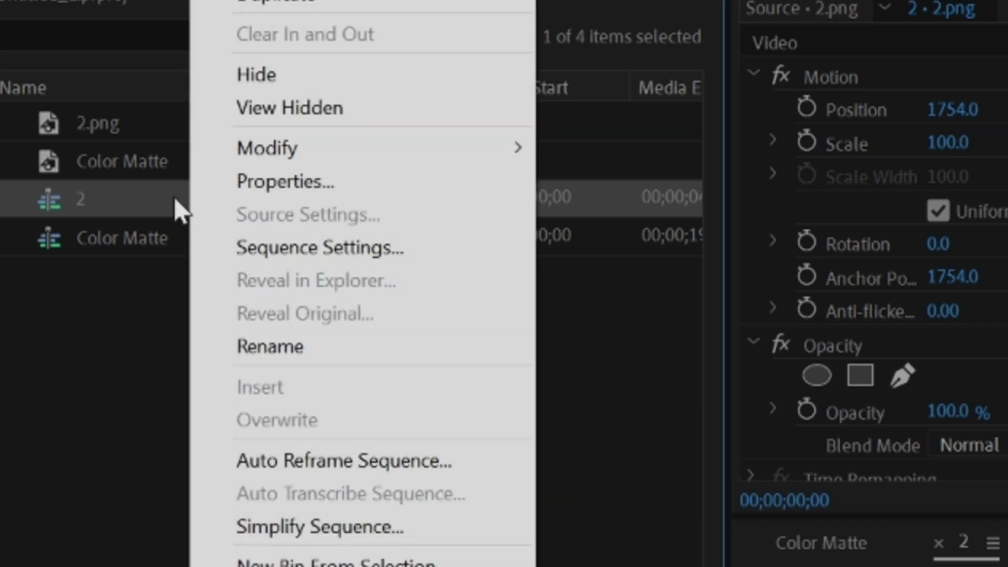
click(351, 247)
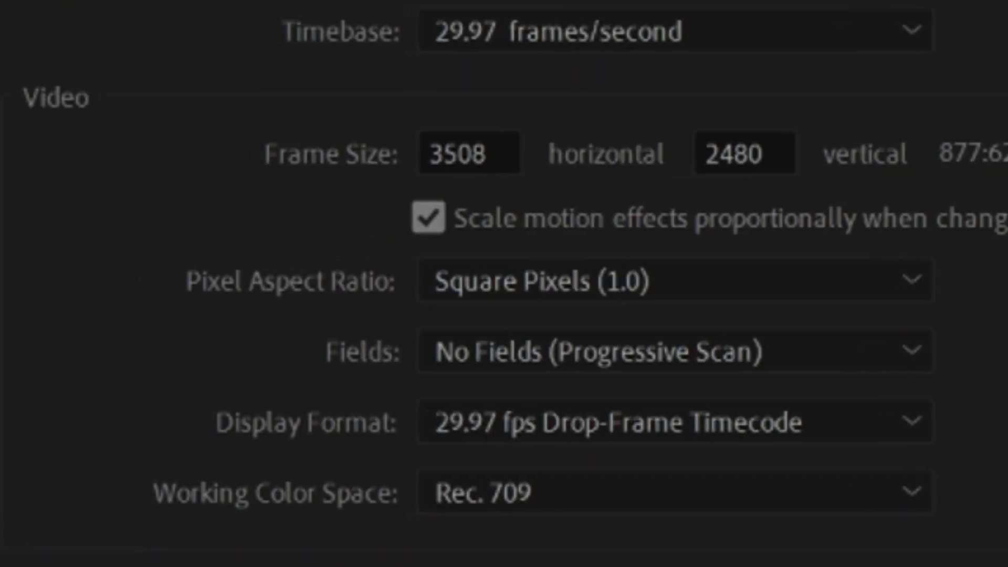
double_click(493, 143)
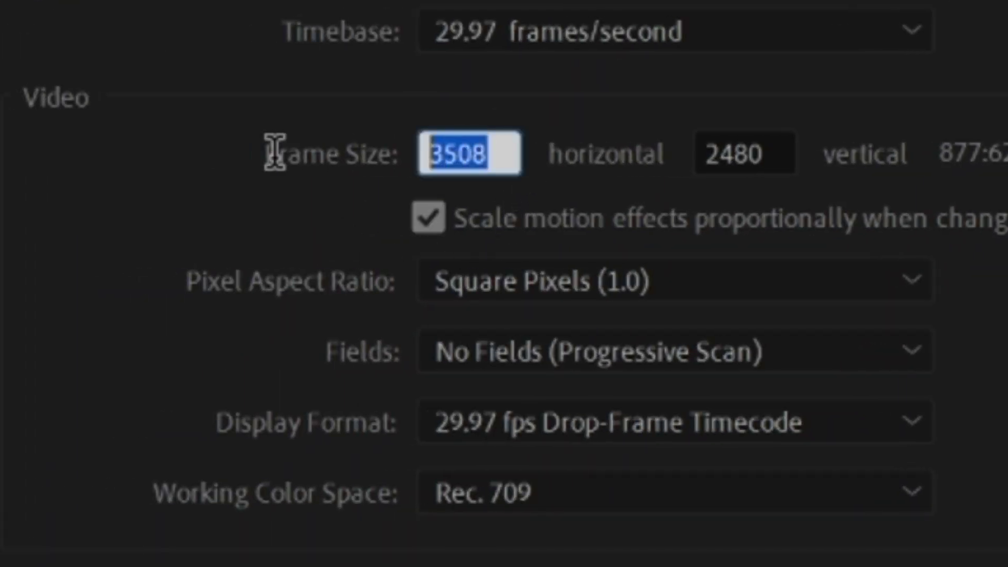
text(800)
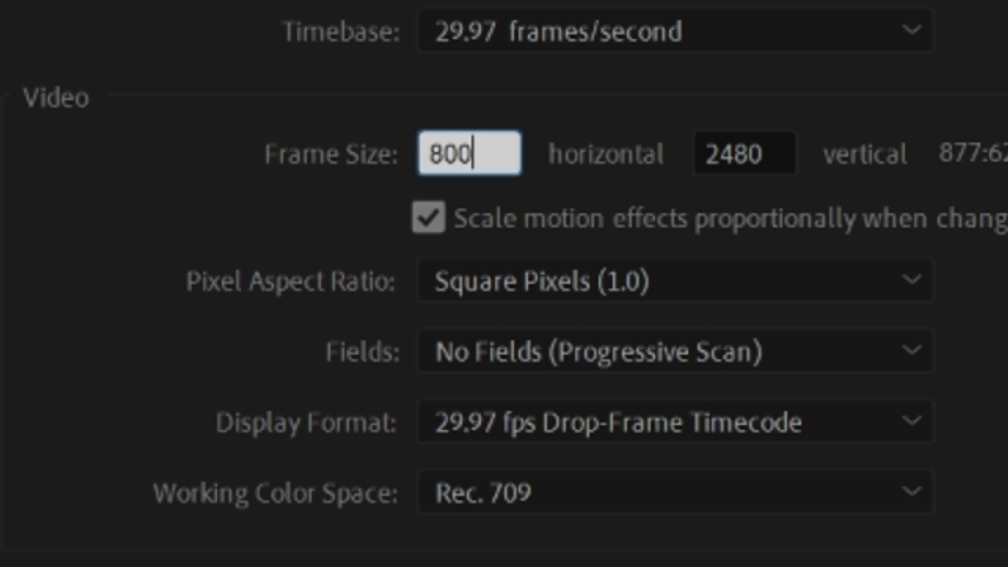
click(767, 153)
key(BackSpace)
key(BackSpace)
double_click(720, 142)
text(1200)
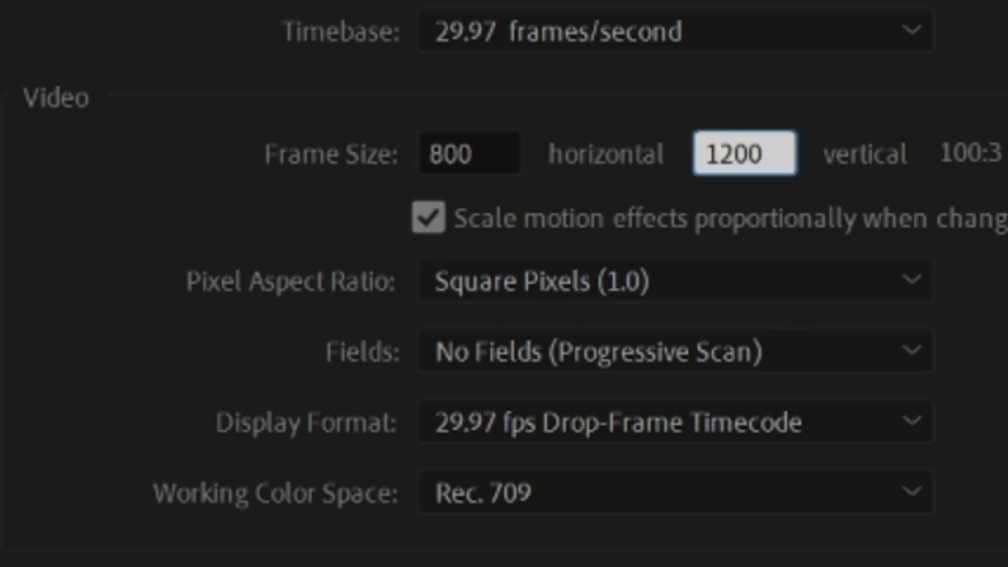
key(Return)
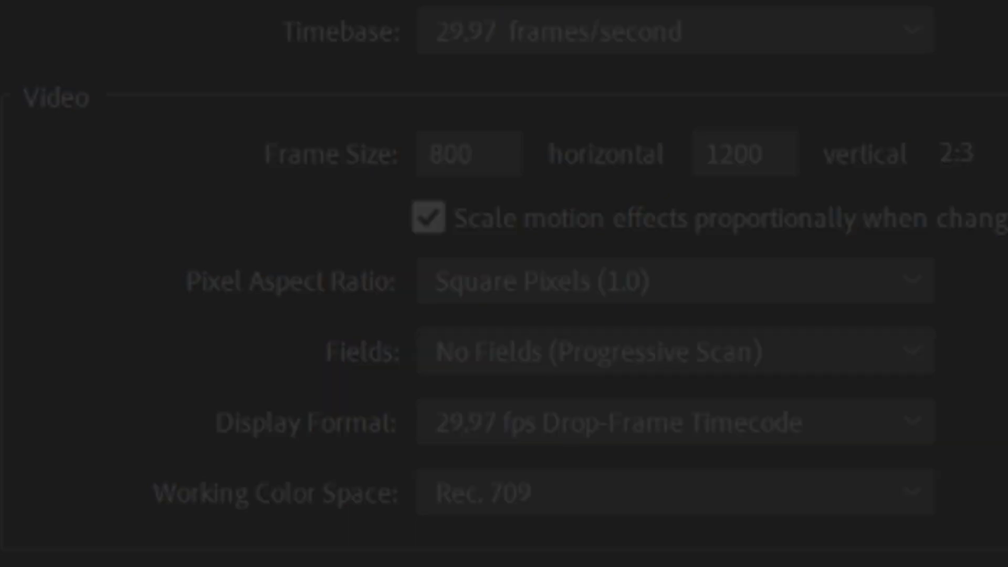
click(740, 303)
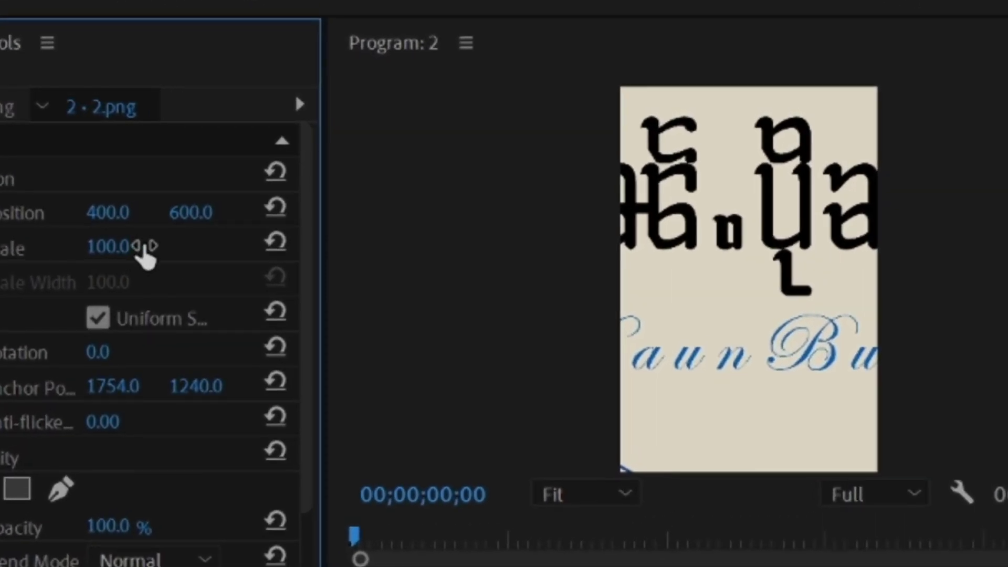
Scale the logo to 46% near the top, then copy it onto V2 at position 400, 1292.
mouse_move(109, 247)
mouse_down()
mouse_move(79, 246)
mouse_move(104, 247)
mouse_up()
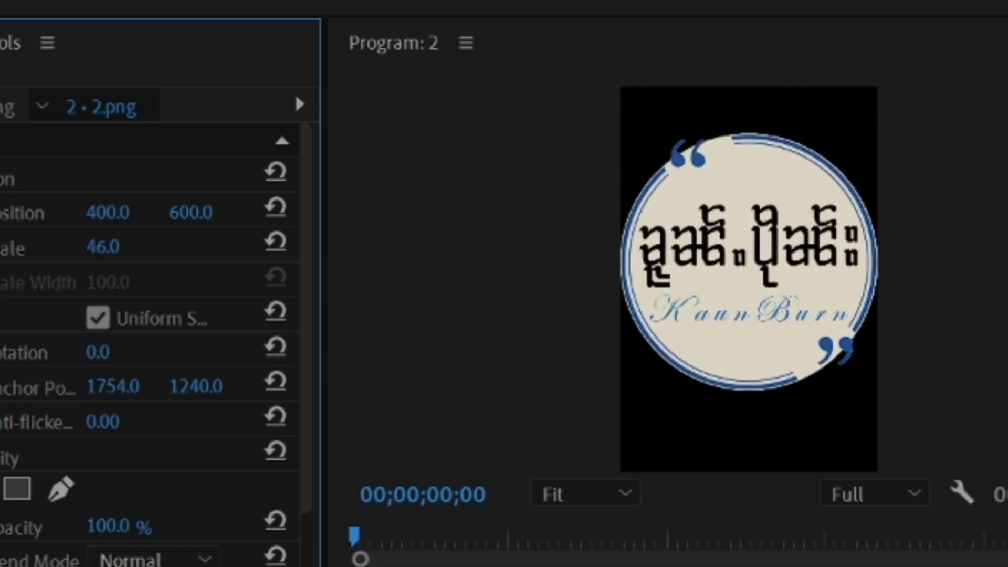
drag(203, 215, 127, 215)
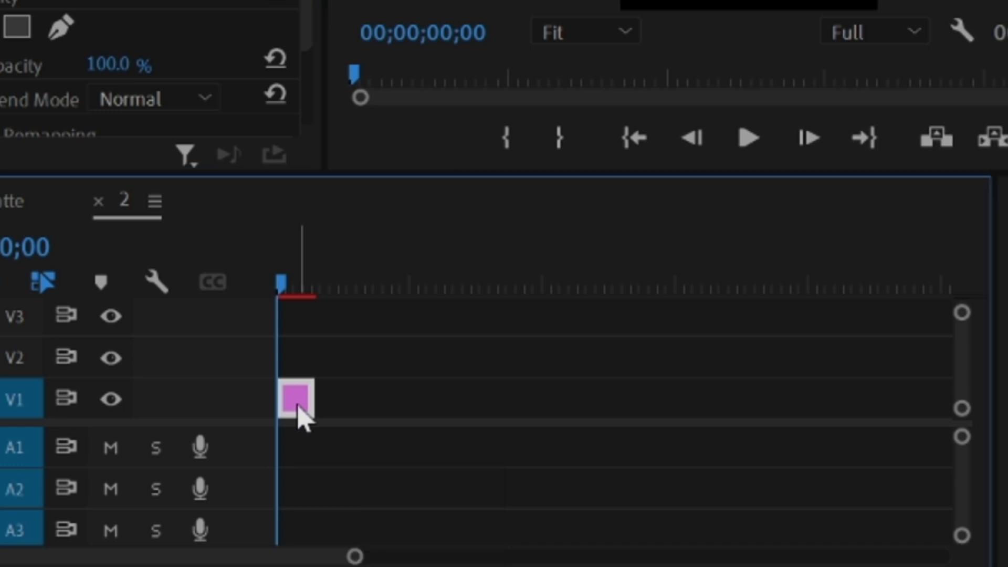
drag(296, 409, 294, 362)
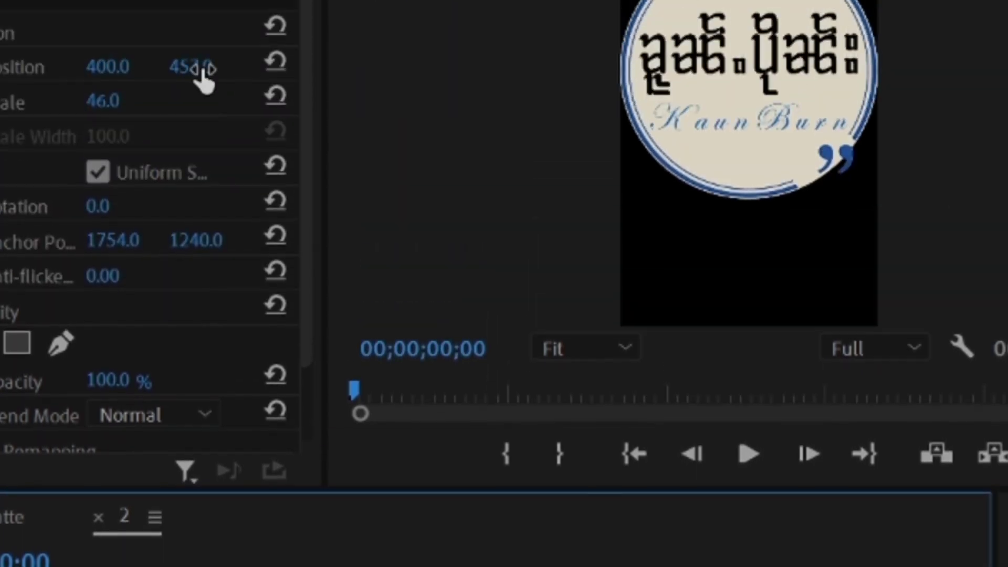
drag(205, 78, 325, 78)
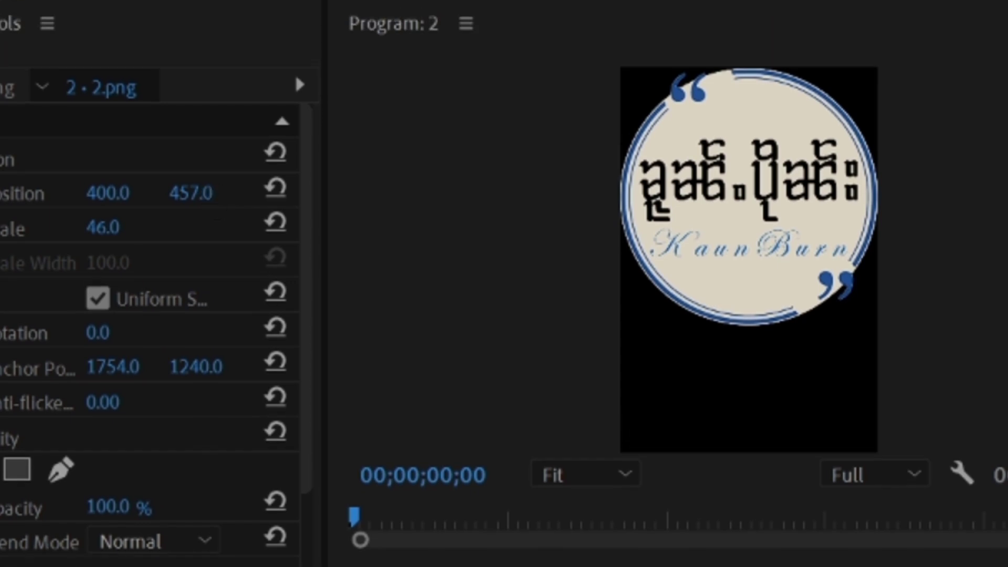
mouse_move(196, 192)
mouse_down()
mouse_move(225, 193)
mouse_move(191, 193)
mouse_up()
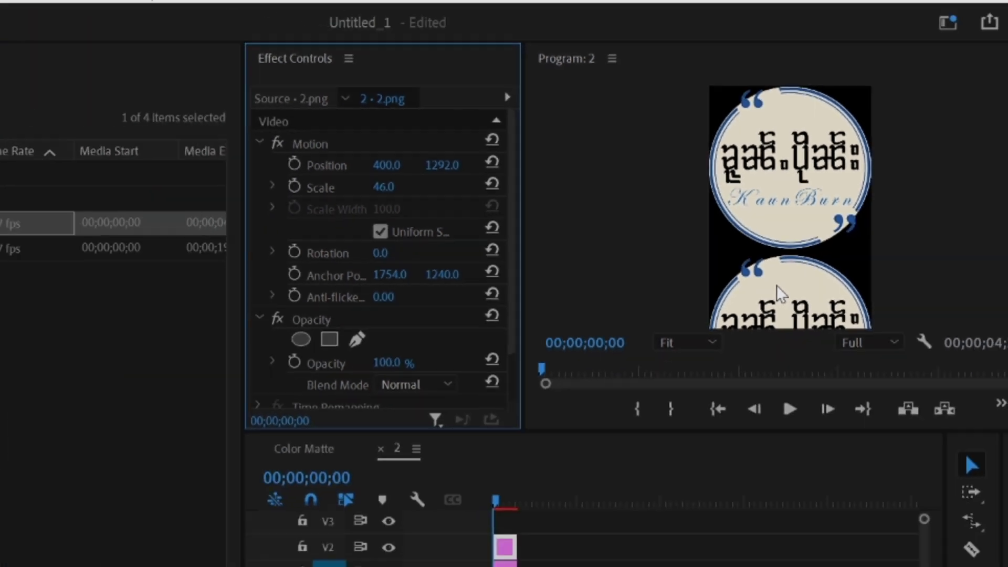
click(130, 72)
click(70, 92)
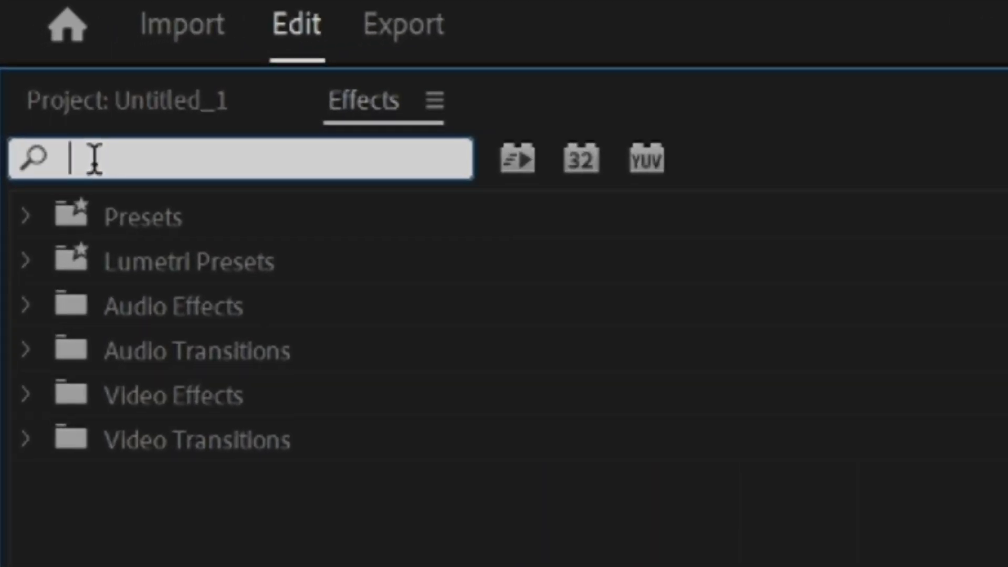
Apply Vertical Flip to the V2 copy and raise it to position 400, 1201.
text(ver)
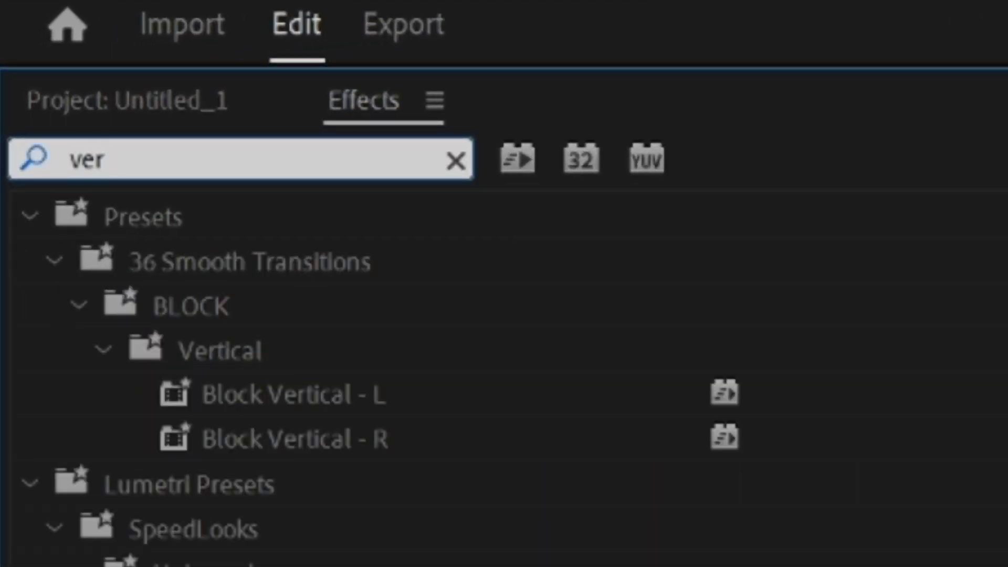
text(ti)
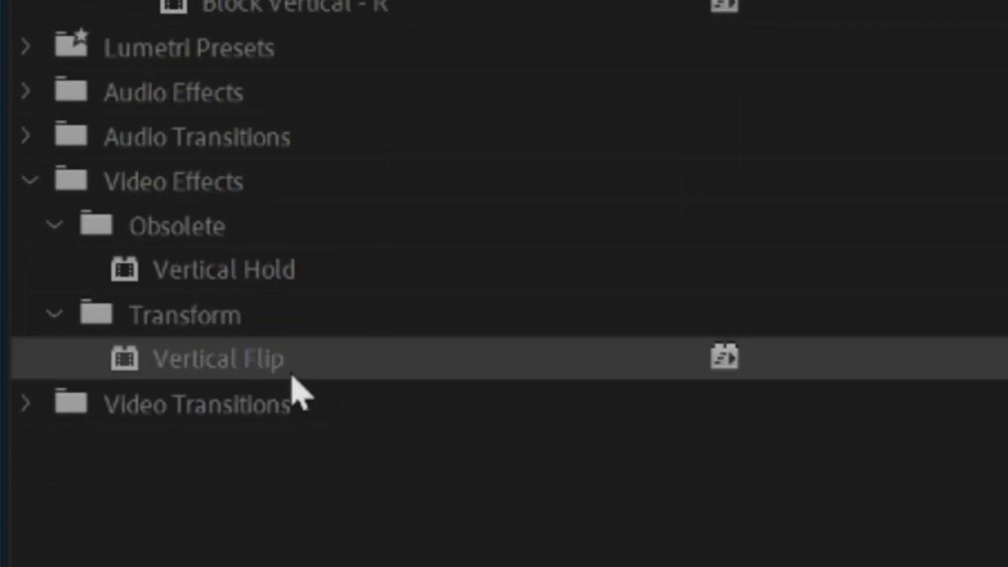
mouse_move(293, 363)
mouse_down()
mouse_move(504, 270)
mouse_move(480, 248)
mouse_up()
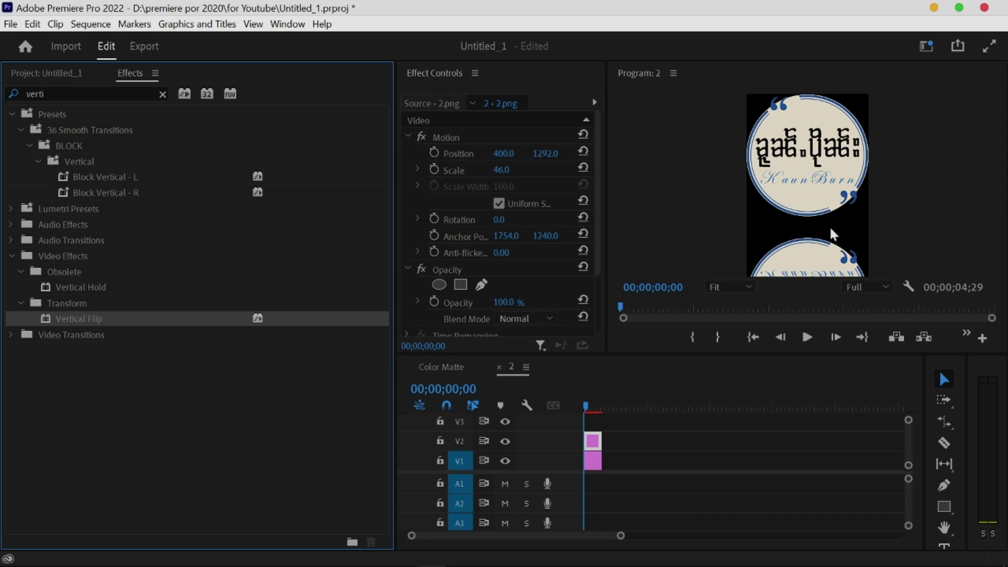
drag(557, 158, 507, 158)
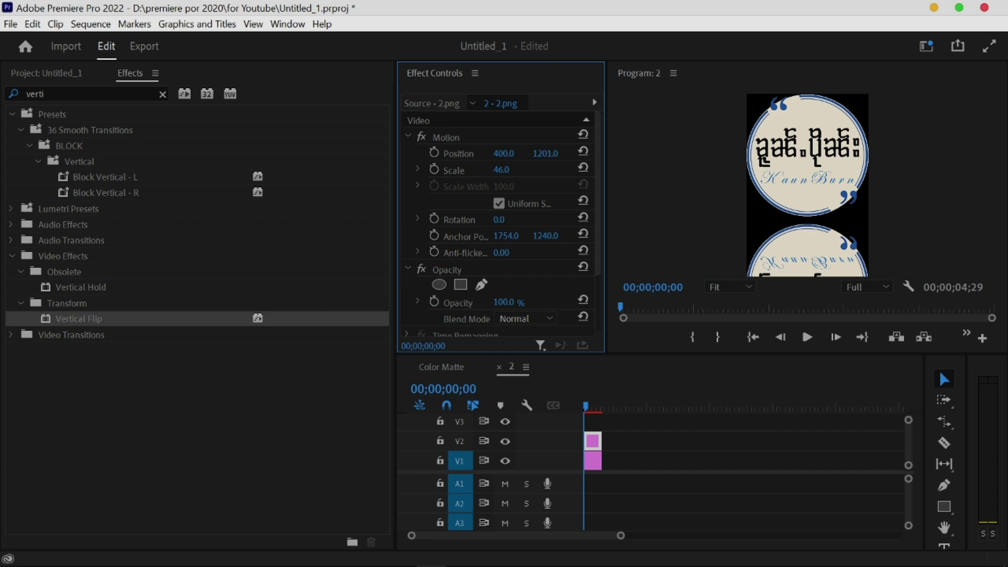
click(82, 94)
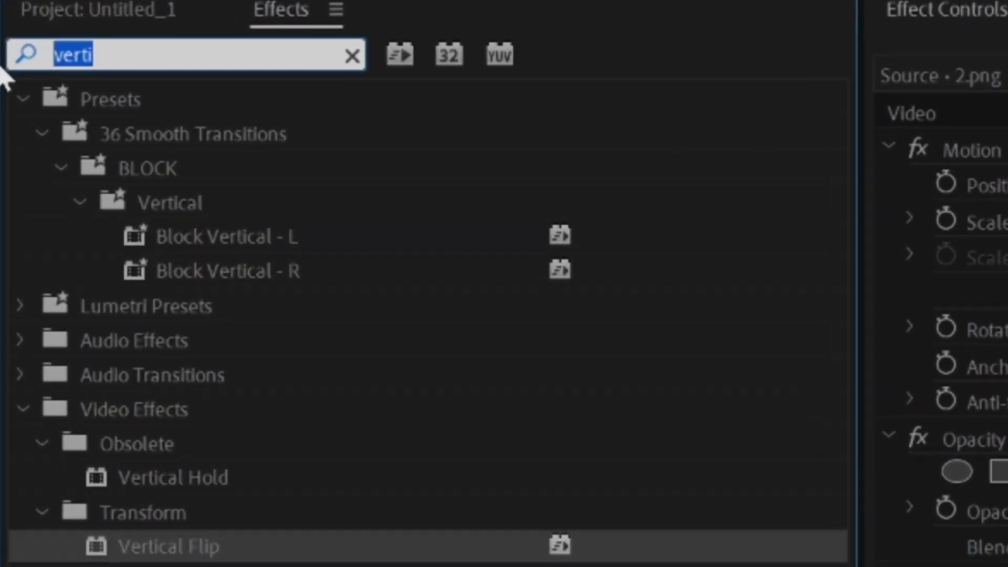
text(cro)
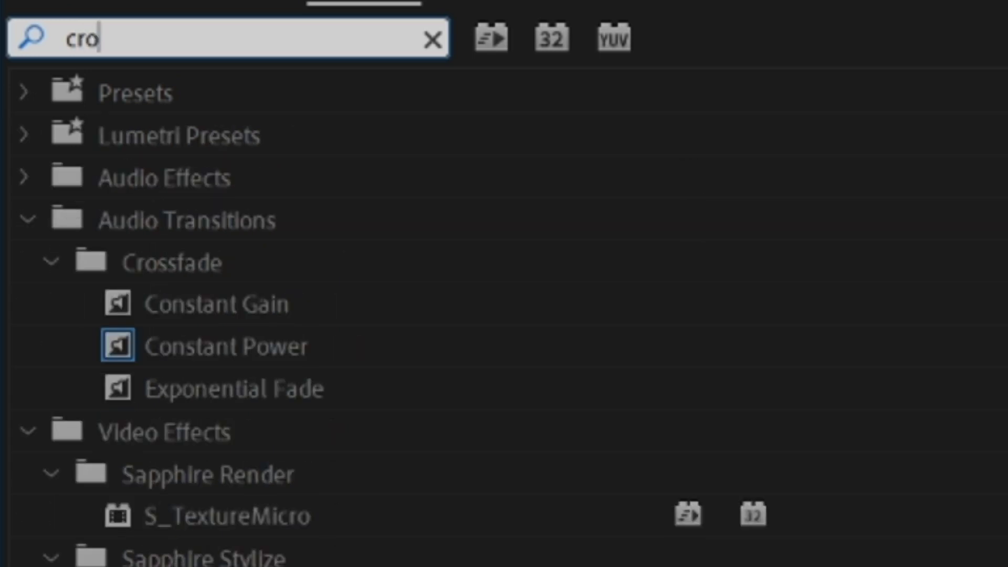
text(p)
Apply Crop to the reflection with Bottom 72% and Edge Feather 473.
drag(174, 357, 722, 281)
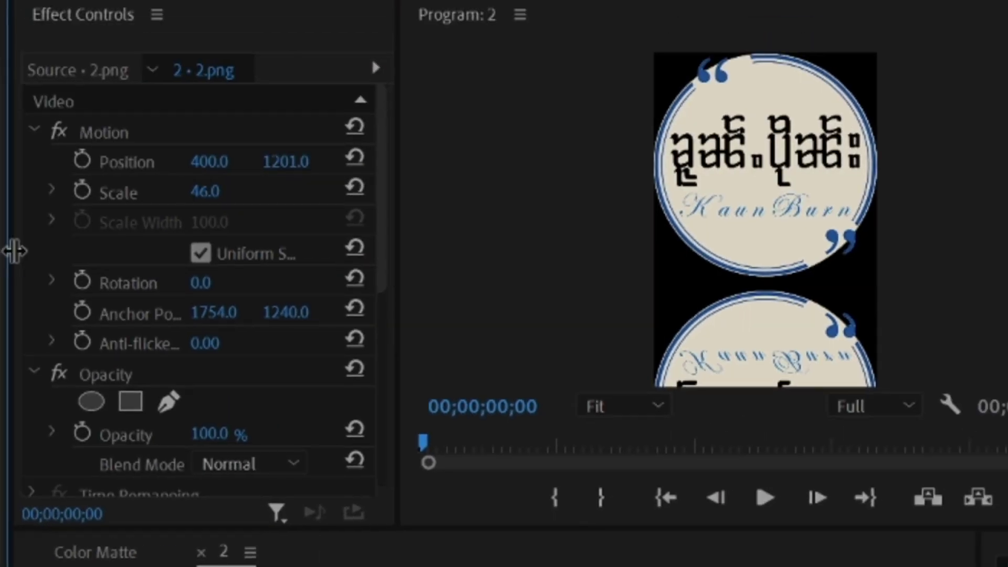
drag(14, 251, 0, 251)
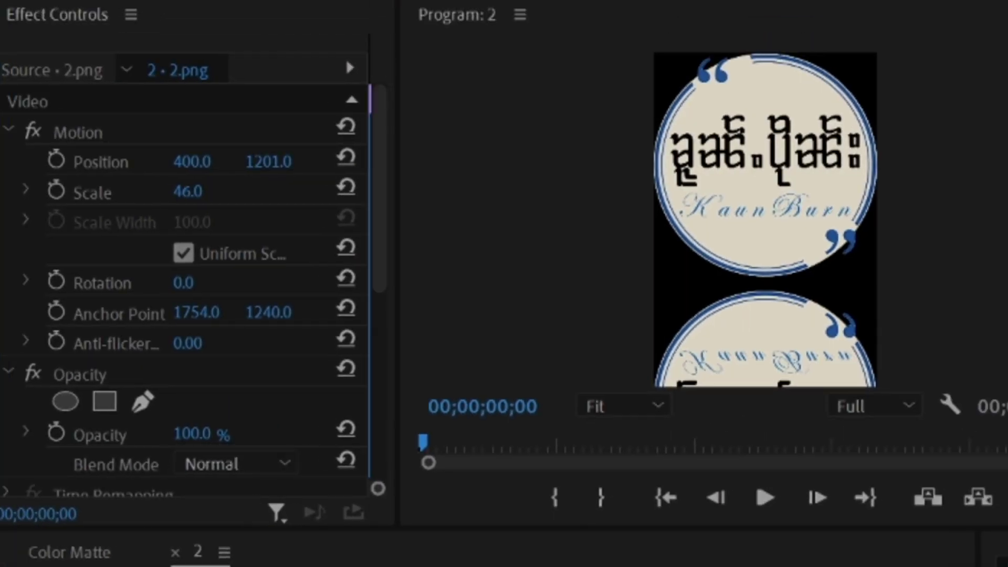
drag(396, 310, 218, 295)
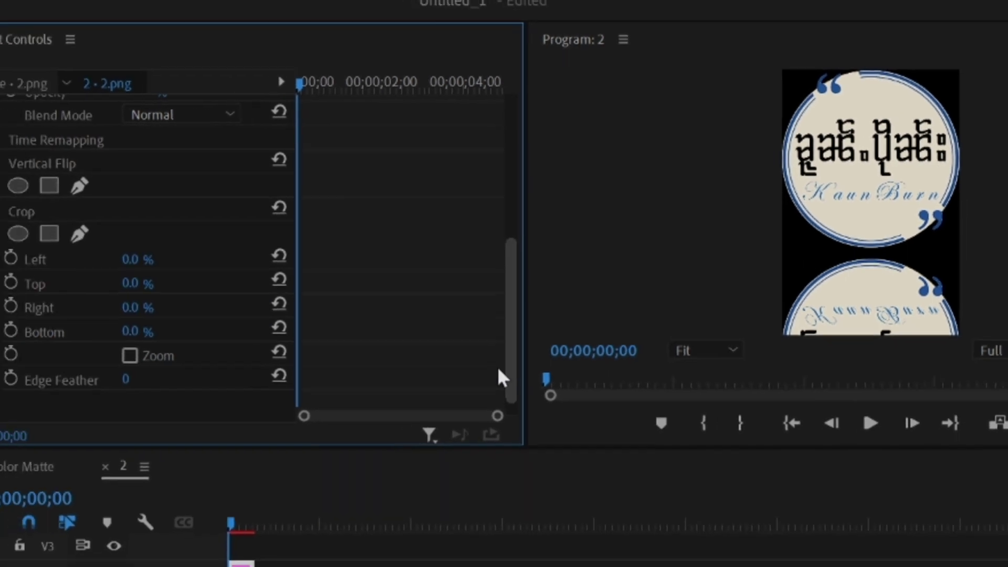
click(33, 209)
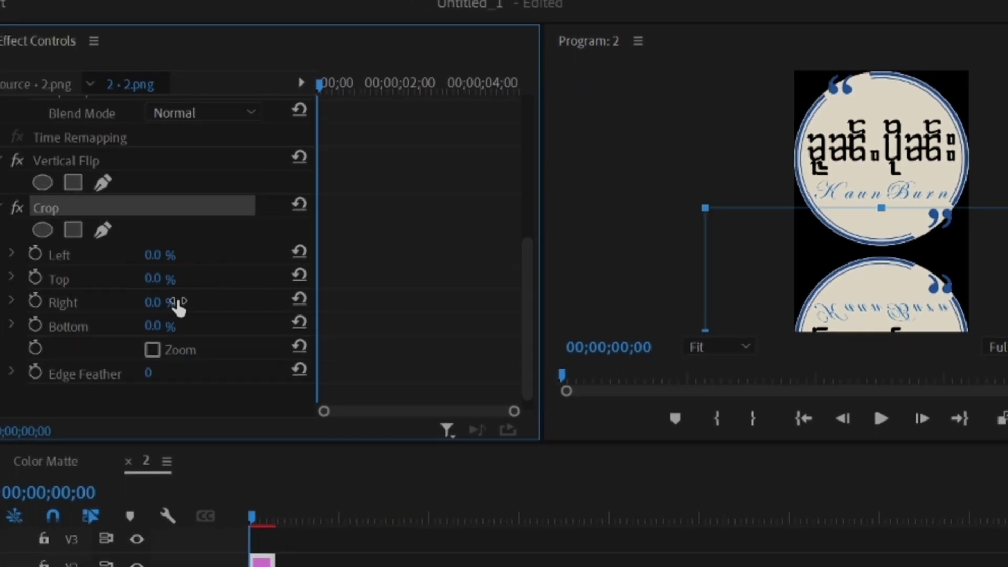
drag(163, 326, 175, 326)
click(891, 277)
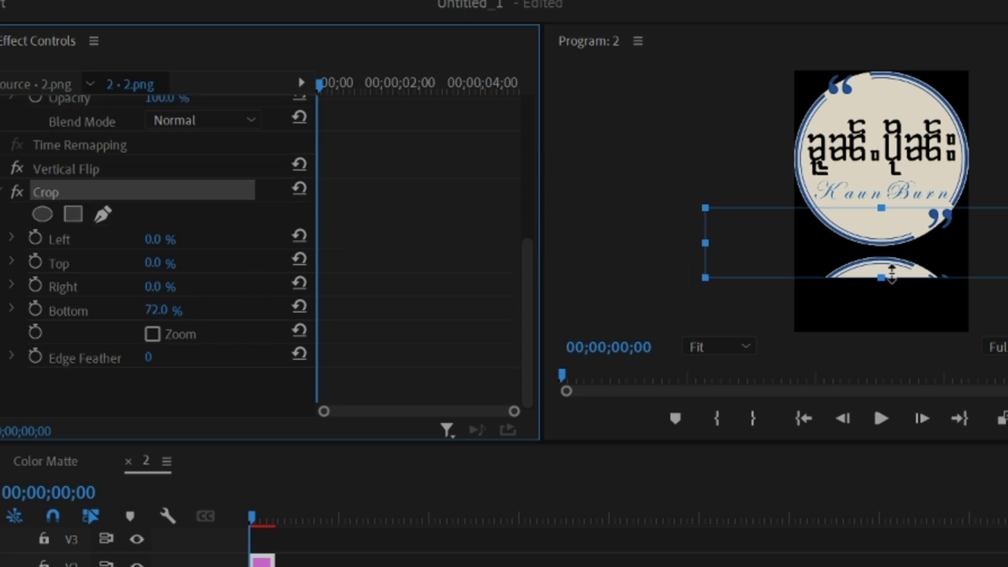
click(149, 357)
click(162, 368)
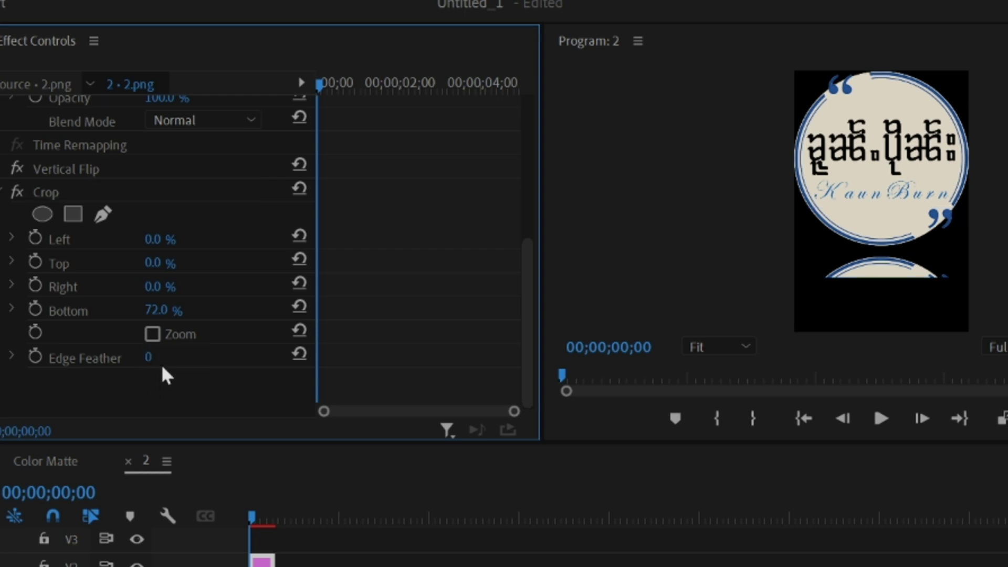
drag(155, 360, 295, 360)
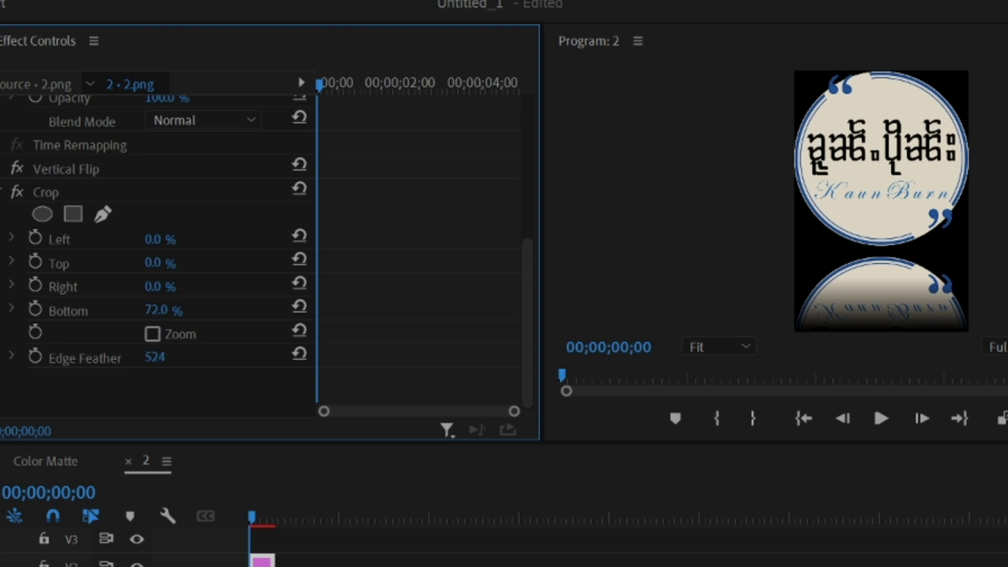
drag(155, 357, 876, 266)
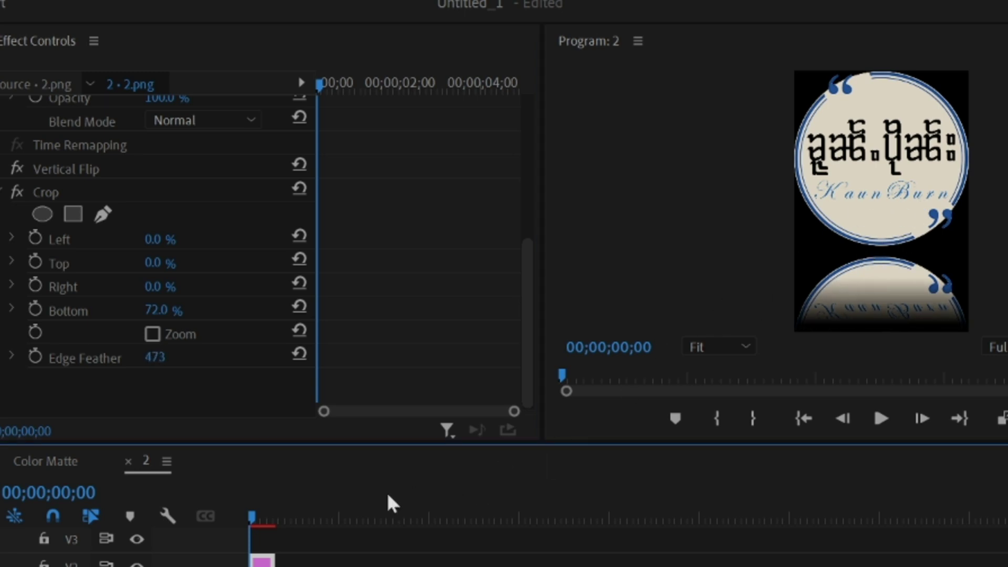
click(395, 559)
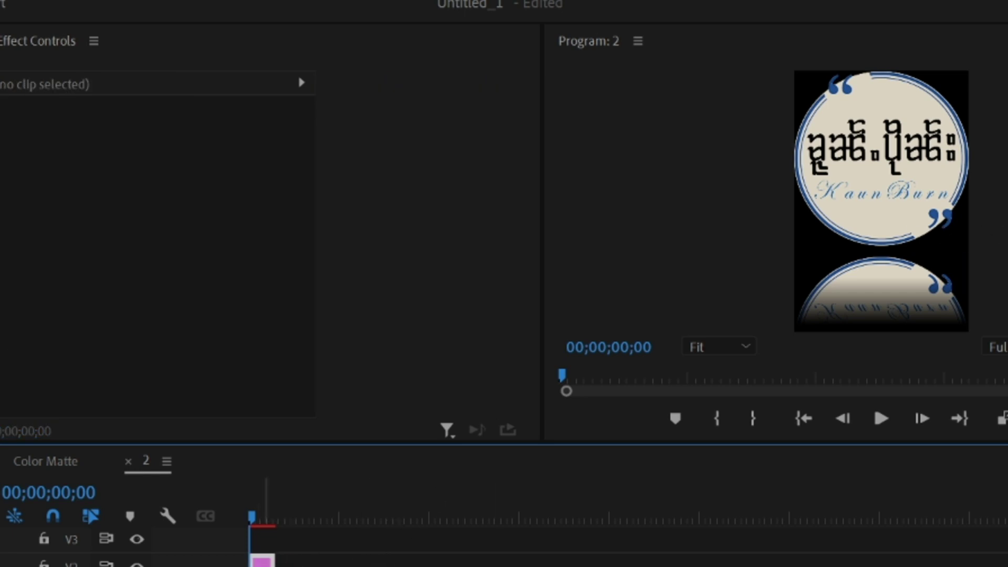
Place sequence 2 on V2 above the white matte in the Color Matte sequence.
click(262, 561)
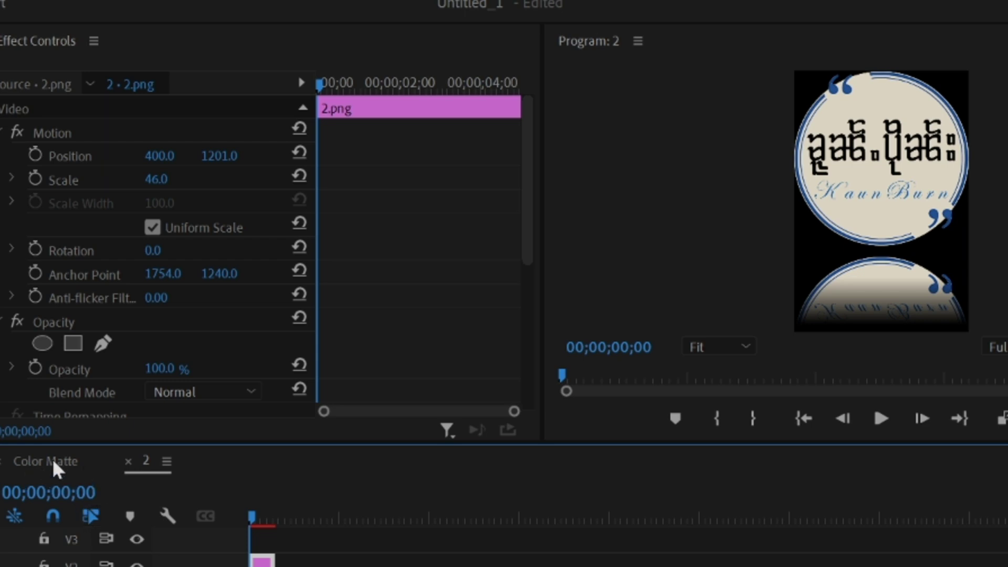
click(70, 470)
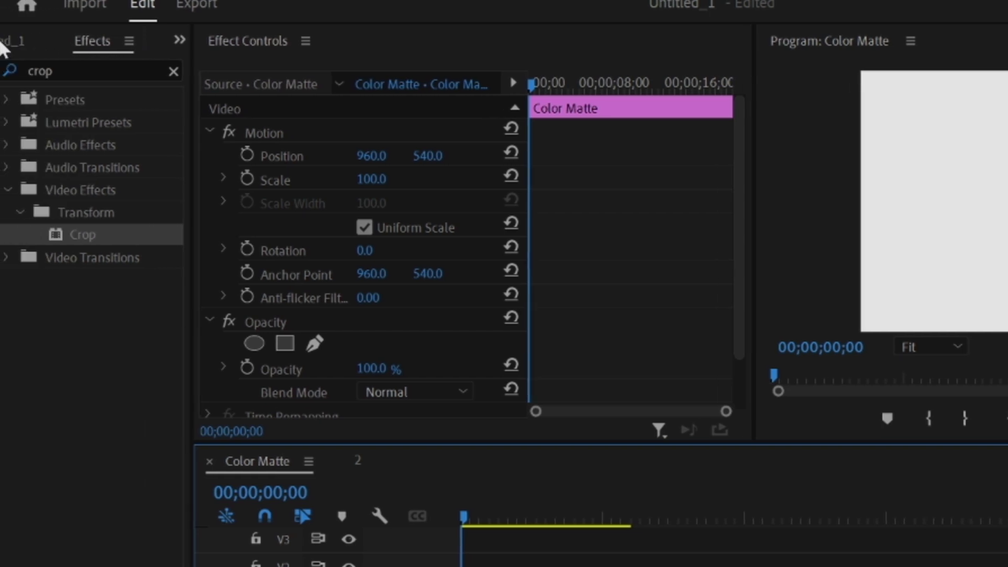
click(181, 40)
click(244, 68)
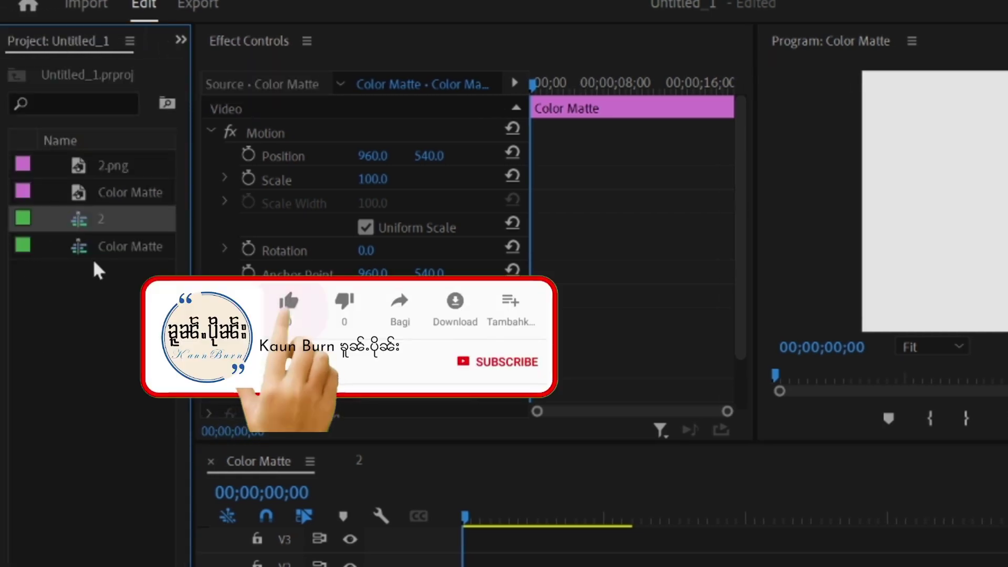
click(104, 220)
click(95, 247)
mouse_move(130, 224)
mouse_down()
mouse_move(168, 247)
mouse_move(470, 562)
mouse_up()
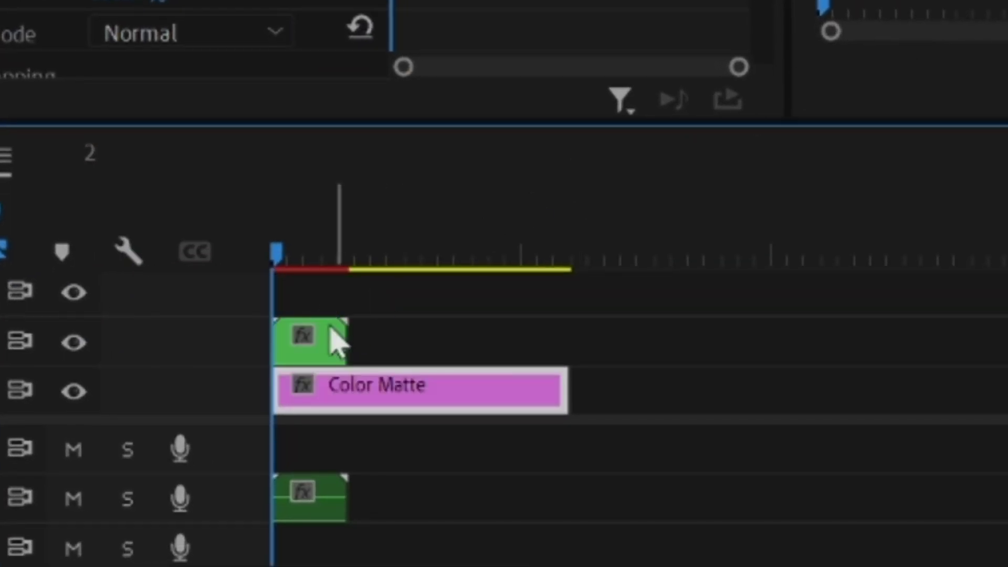
Set the nested logo clip's Scale to 50.
click(332, 345)
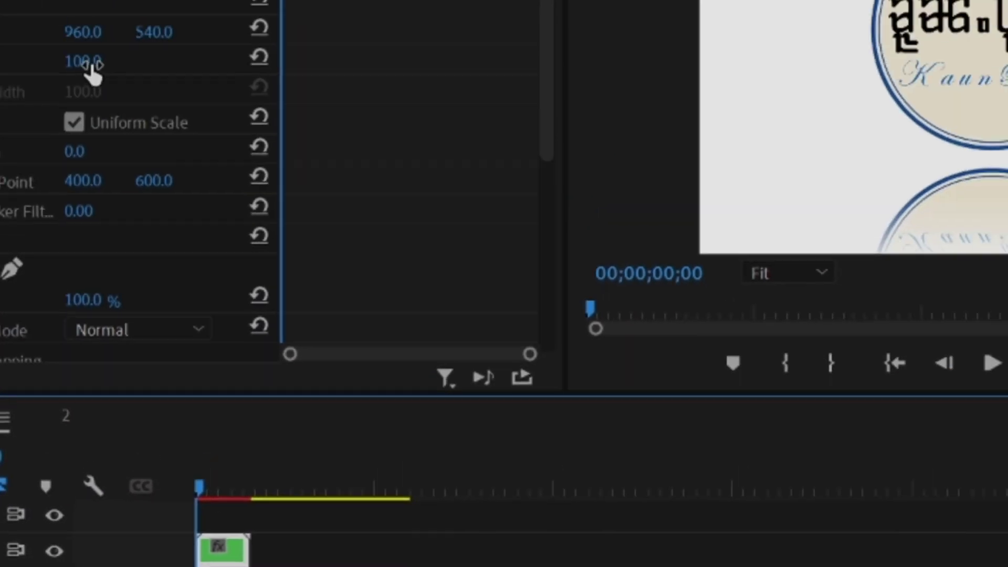
click(104, 144)
key(Return)
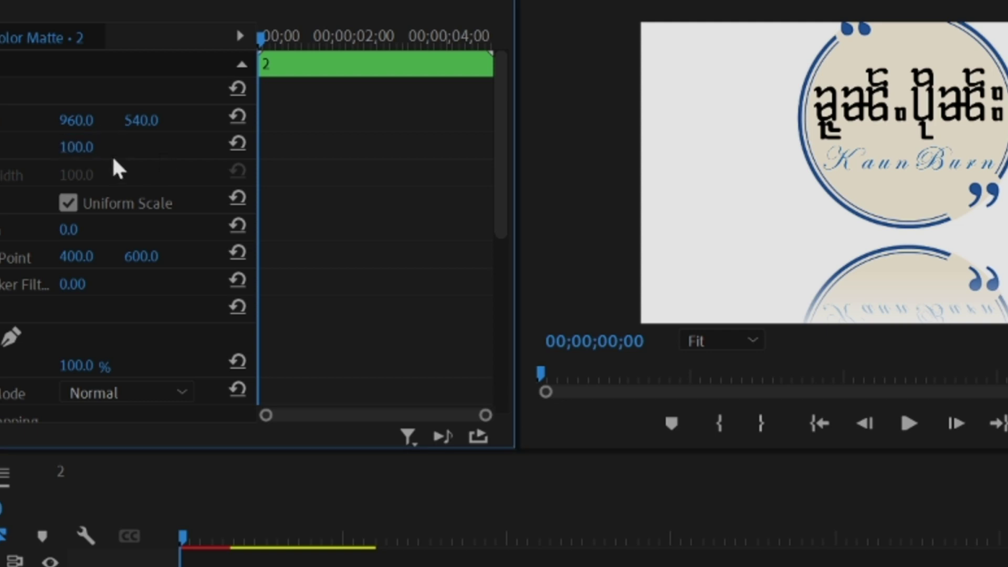
click(84, 148)
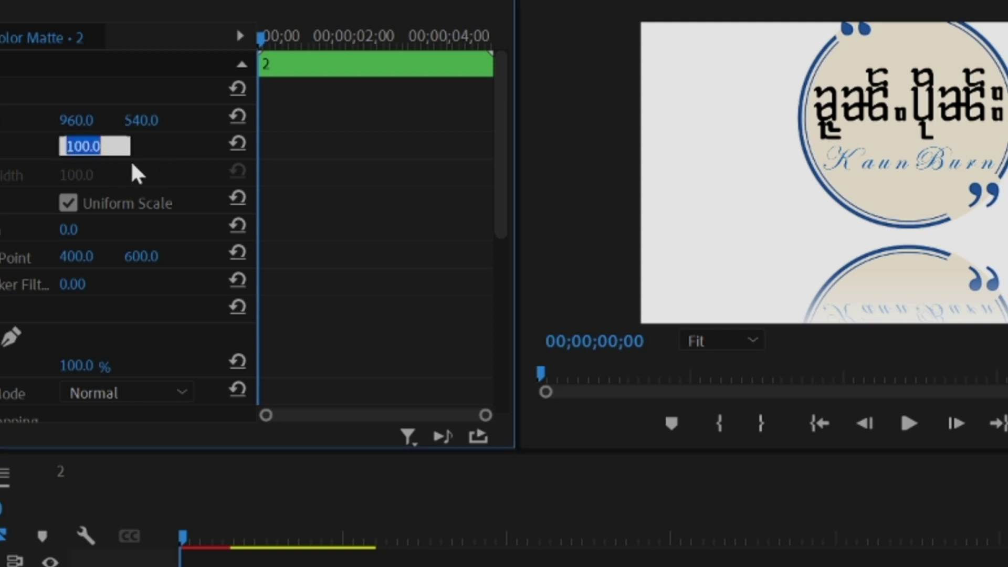
text(50)
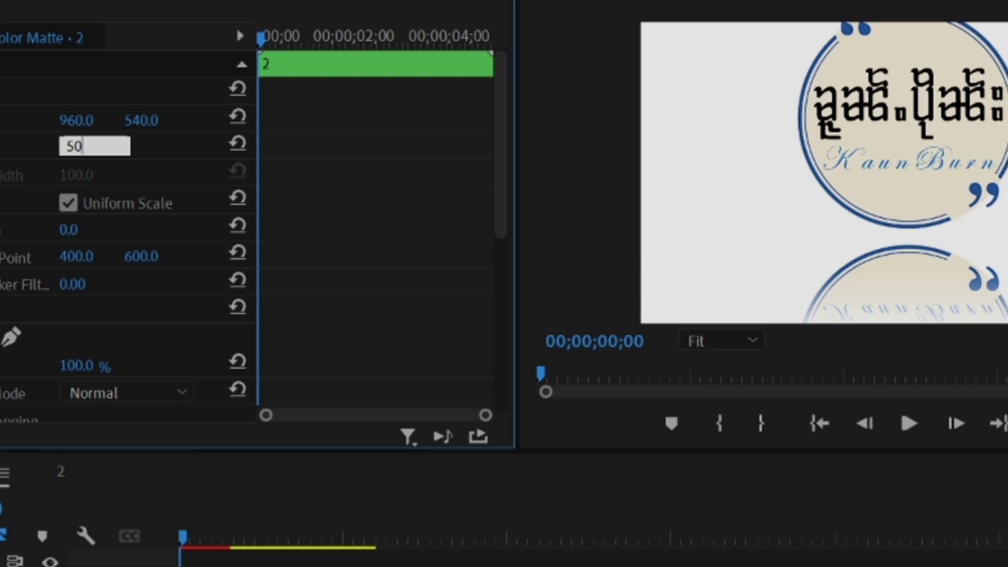
key(Return)
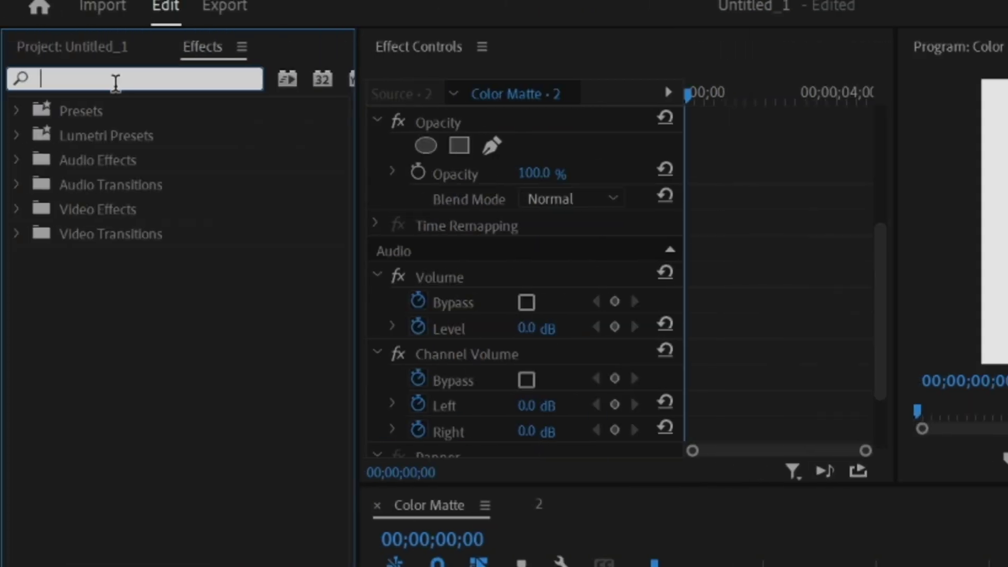
Search 'basic' and drag Basic 3D onto the nested logo clip on V2.
click(115, 80)
text(bas)
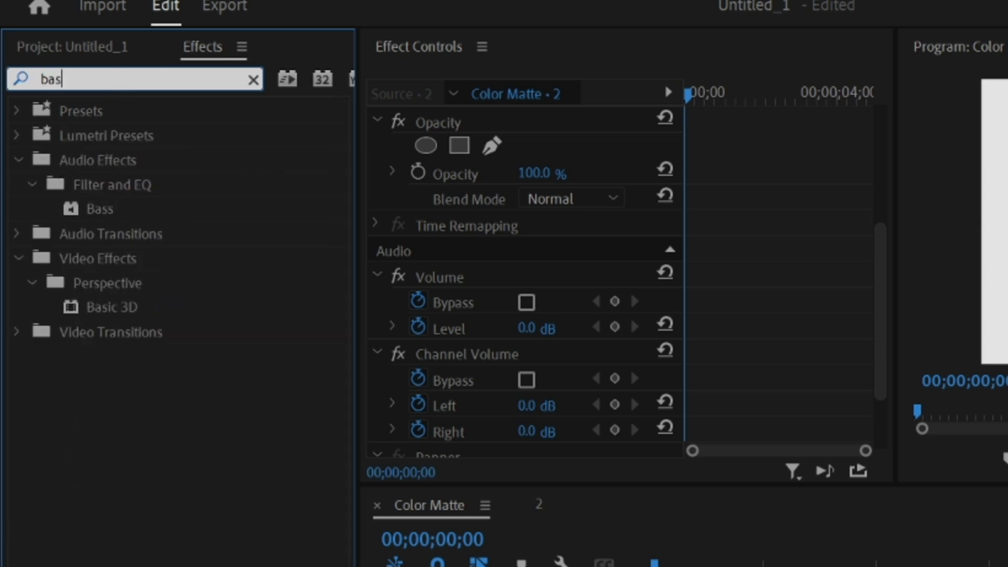
text(ic)
click(151, 257)
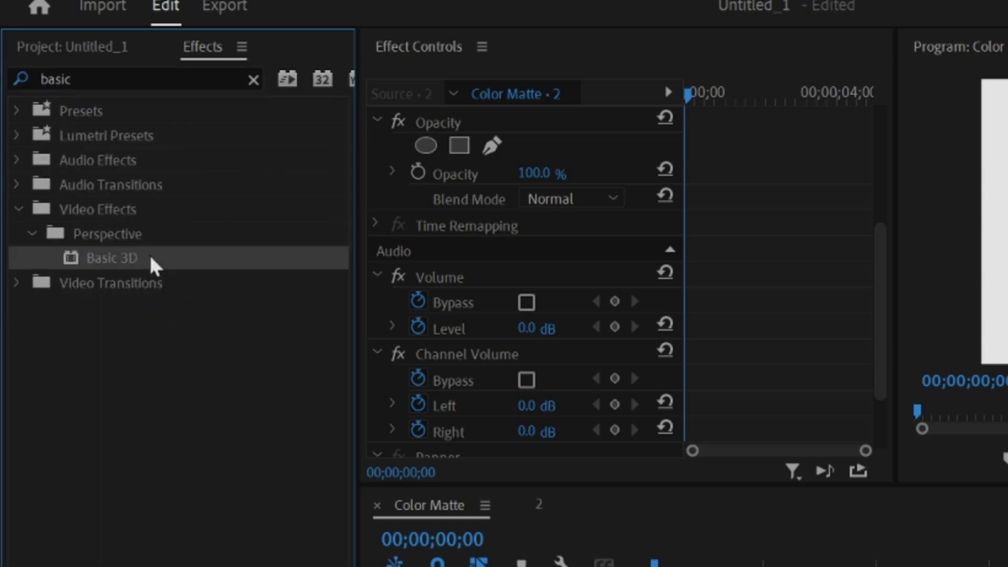
drag(131, 258, 382, 421)
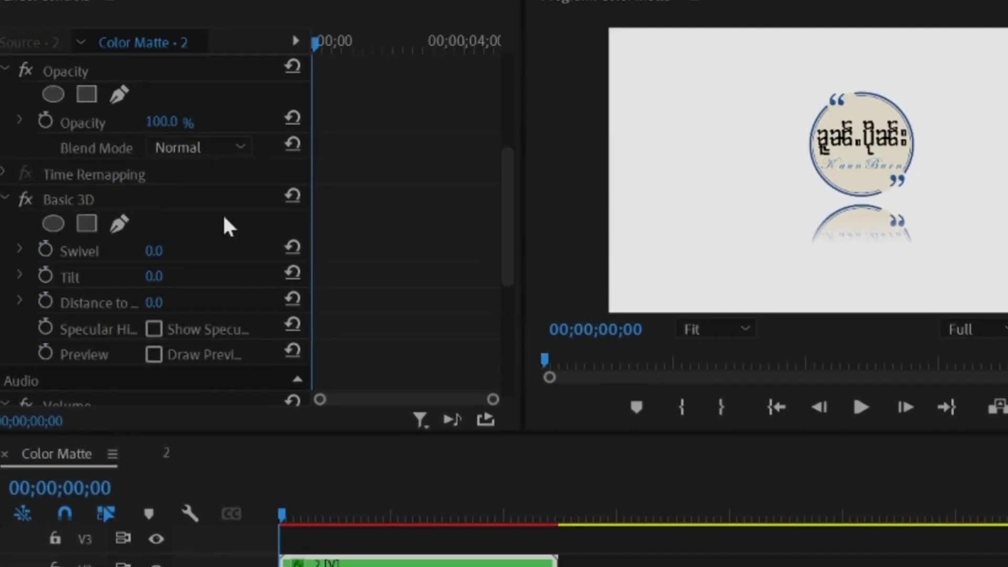
click(107, 250)
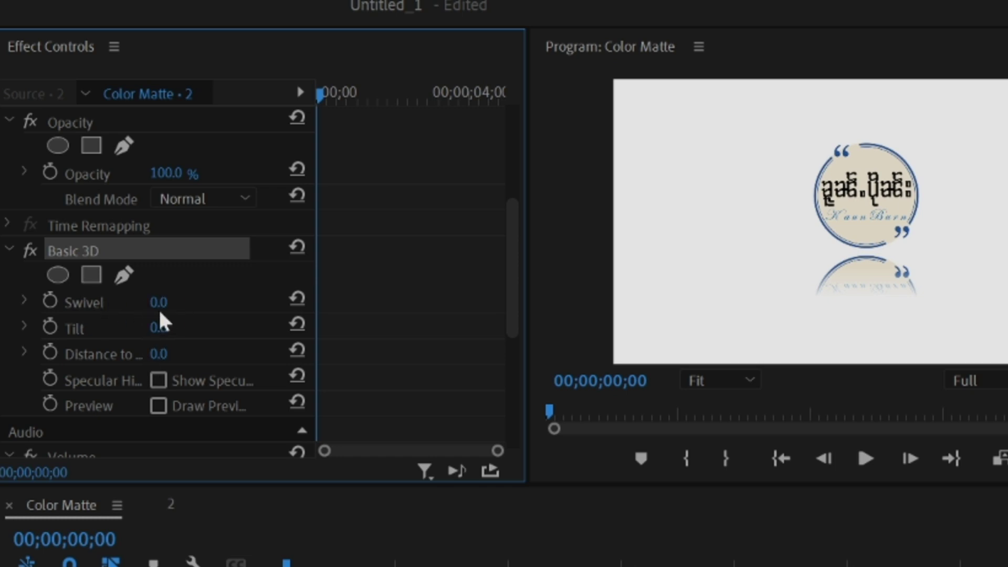
Scrub the Basic 3D Swivel to -92° so the logo turns edge-on.
drag(159, 304, 204, 304)
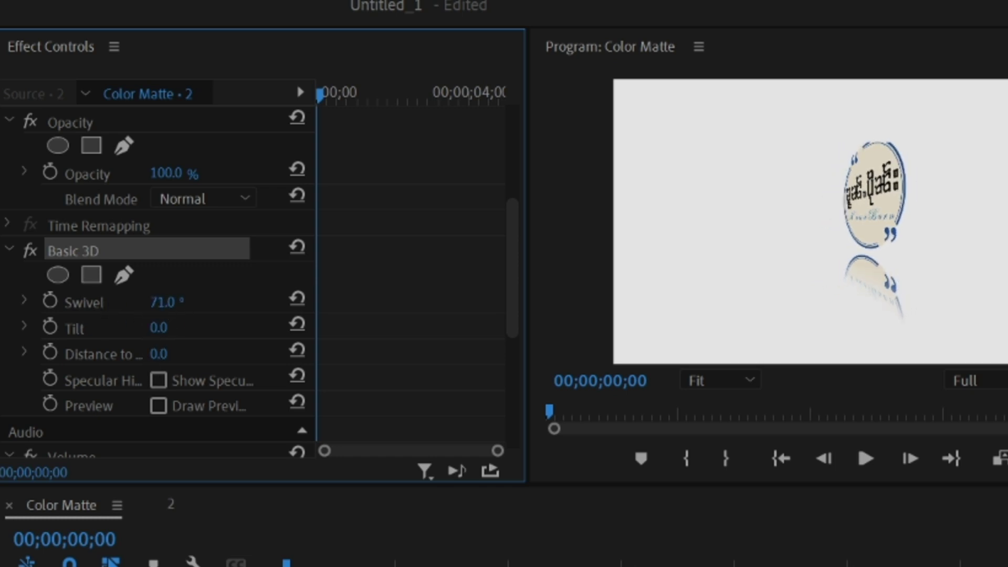
drag(204, 303, 113, 303)
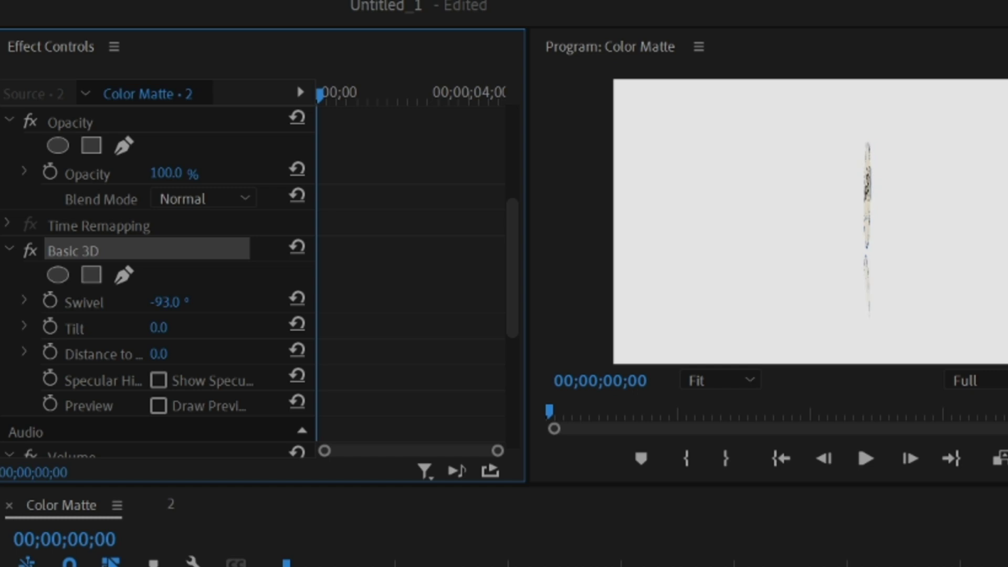
drag(113, 304, 111, 304)
drag(179, 303, 158, 310)
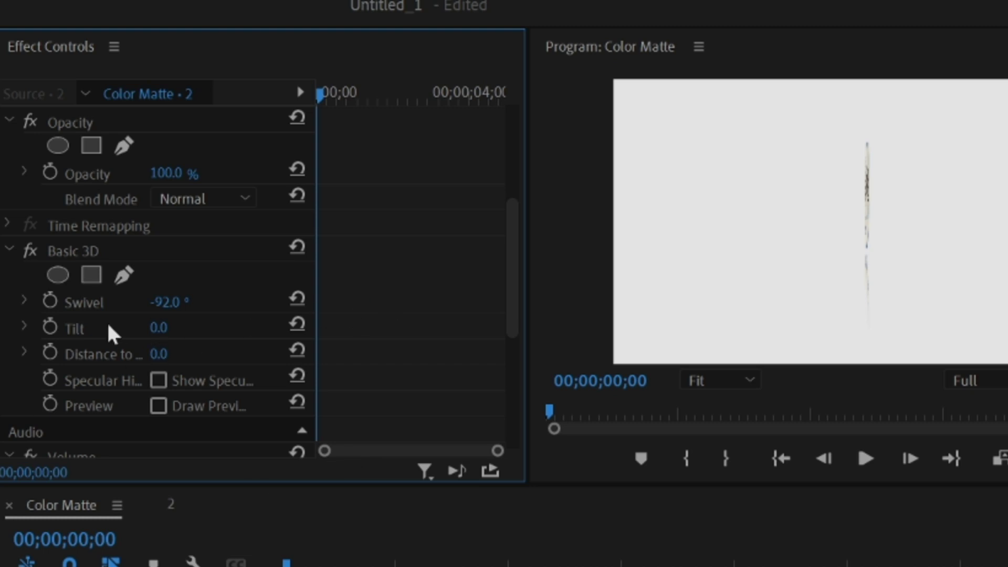
click(51, 301)
mouse_move(324, 97)
mouse_down()
mouse_move(385, 126)
mouse_move(356, 129)
mouse_up()
drag(160, 303, 36, 302)
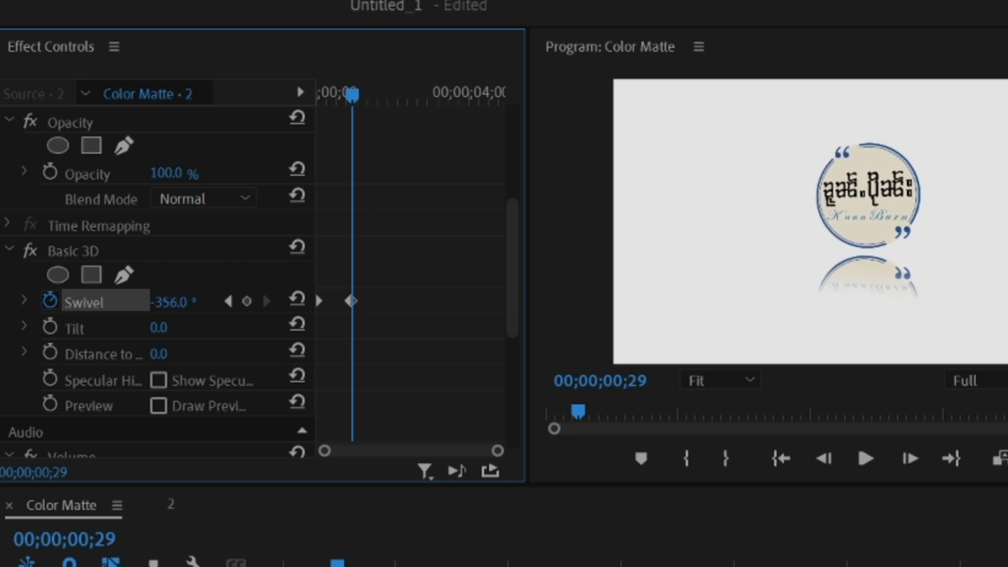
drag(173, 303, 47, 302)
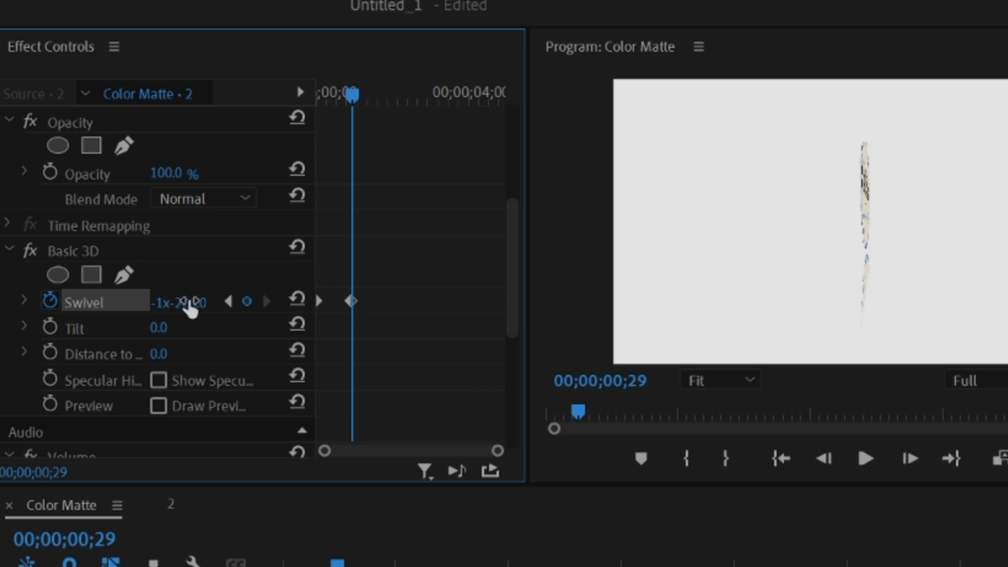
mouse_move(351, 103)
mouse_down()
mouse_move(383, 117)
mouse_move(381, 126)
mouse_up()
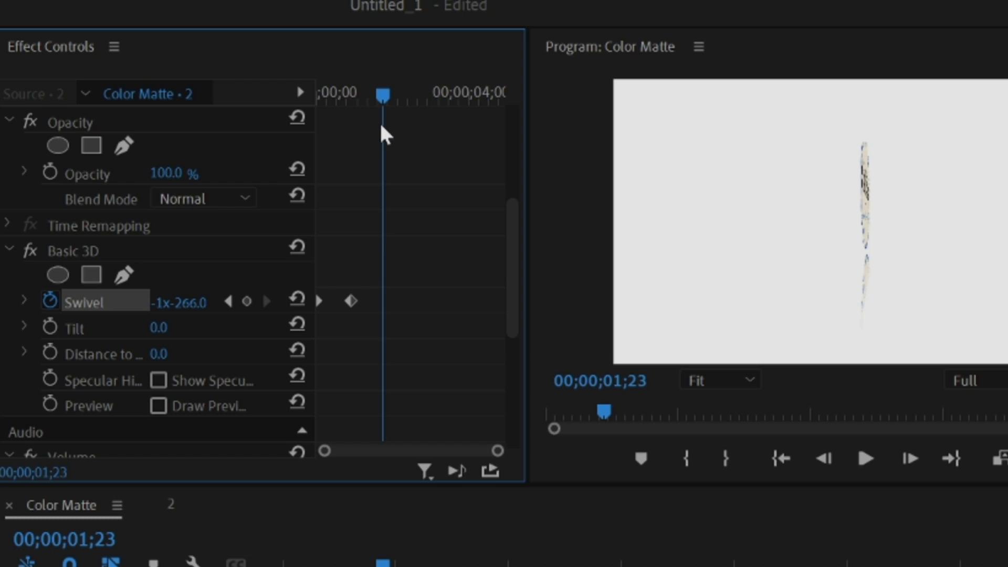
mouse_move(172, 310)
mouse_down()
mouse_move(184, 310)
mouse_move(165, 303)
mouse_up()
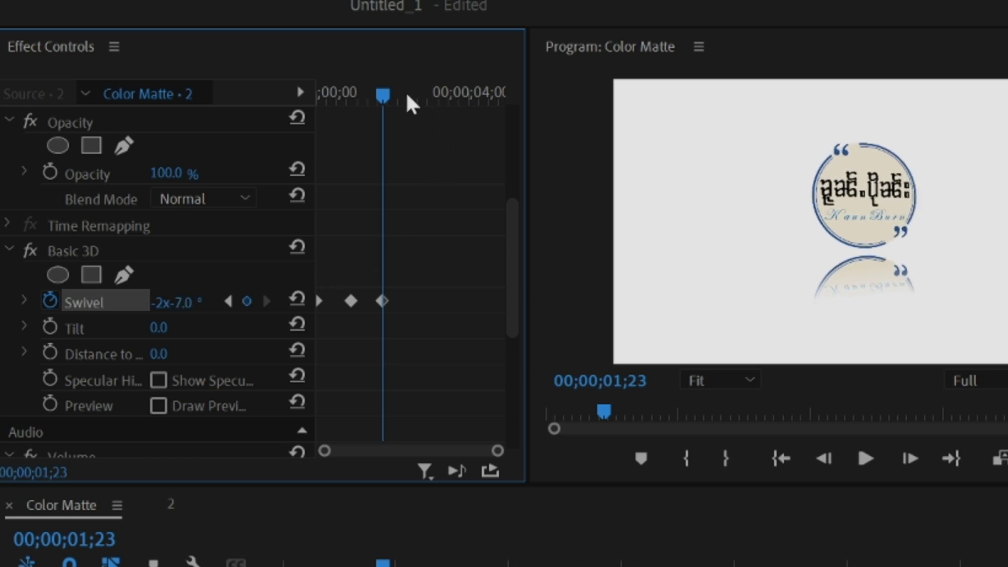
drag(415, 98, 269, 145)
key(space)
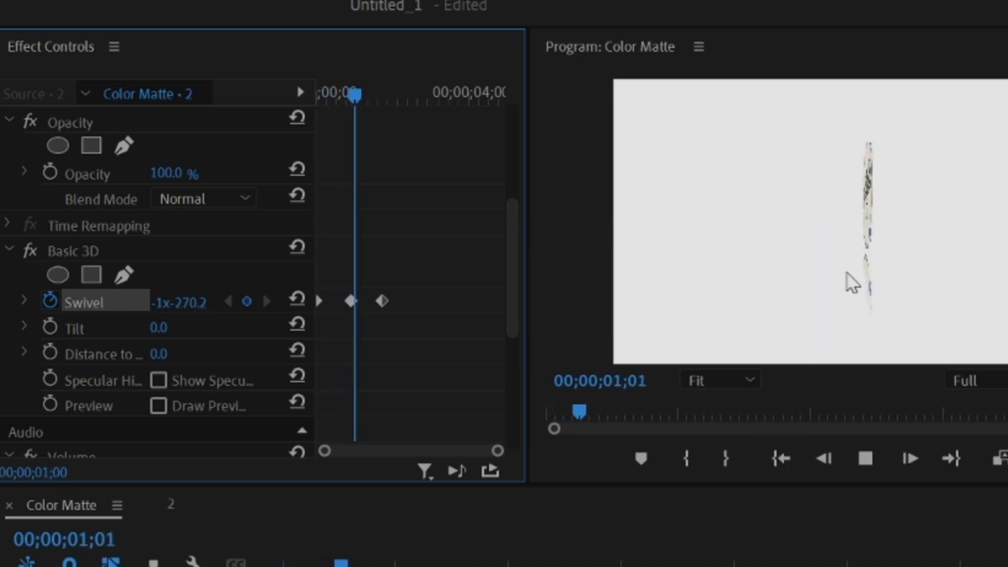
key(space)
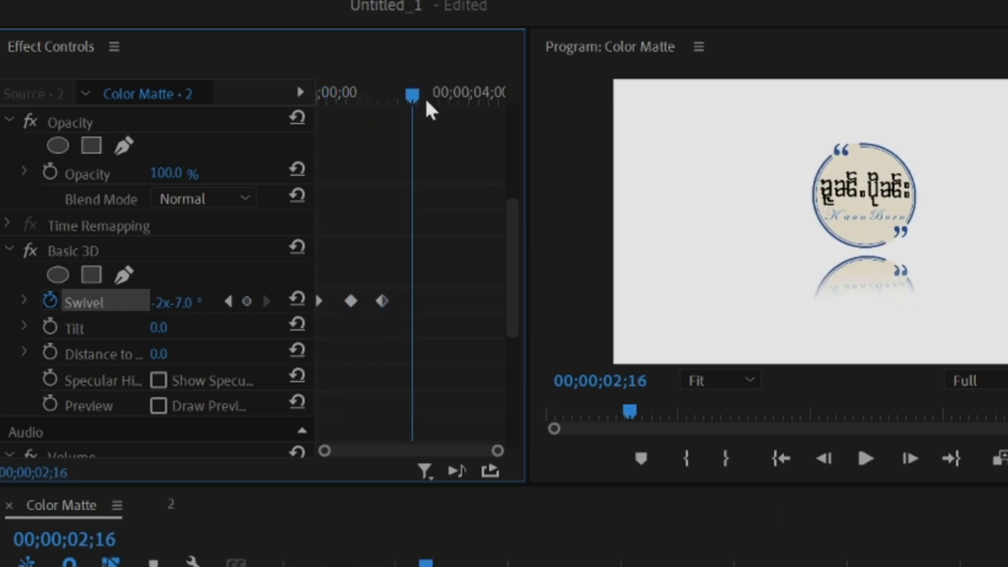
drag(423, 96, 291, 141)
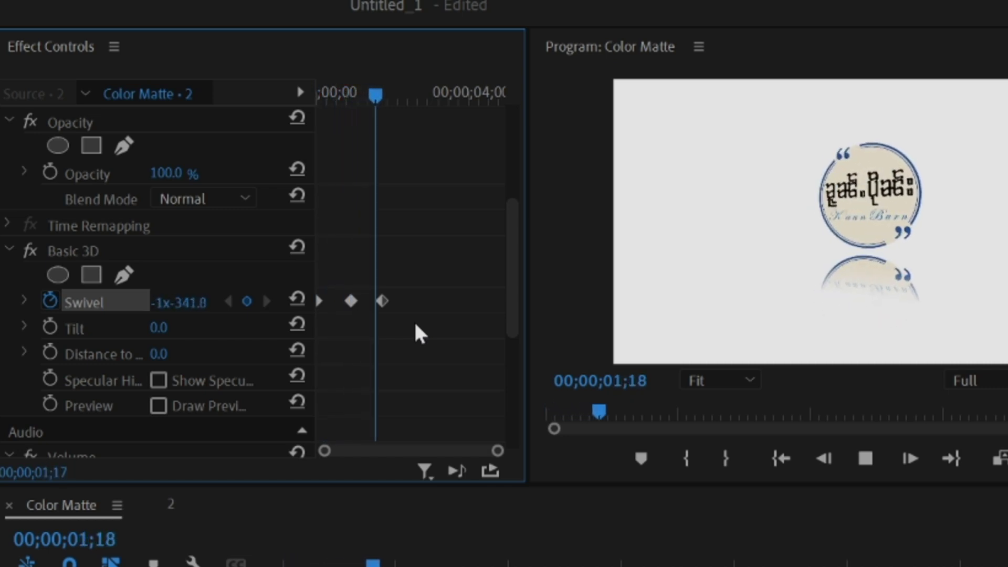
drag(415, 97, 297, 167)
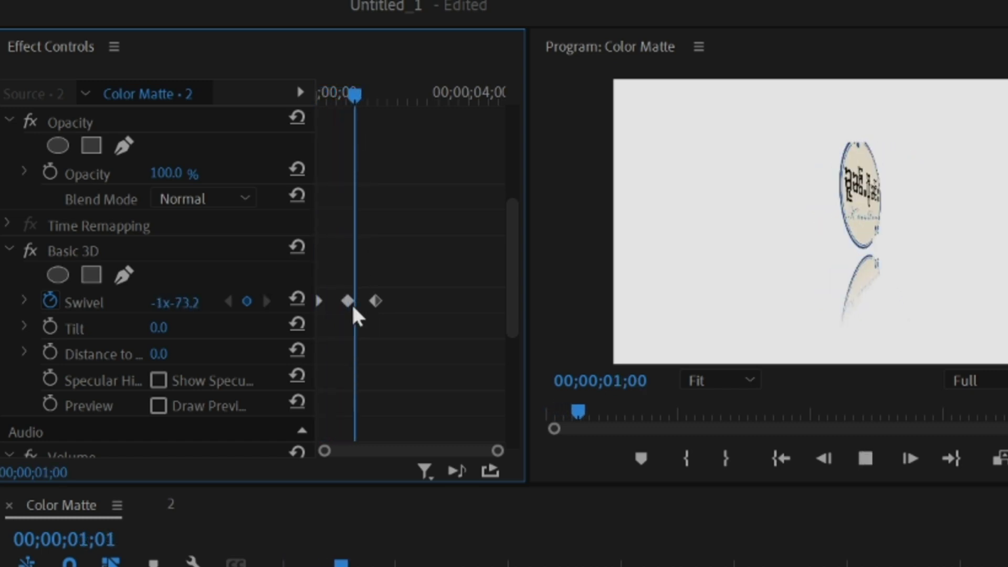
drag(401, 90, 298, 124)
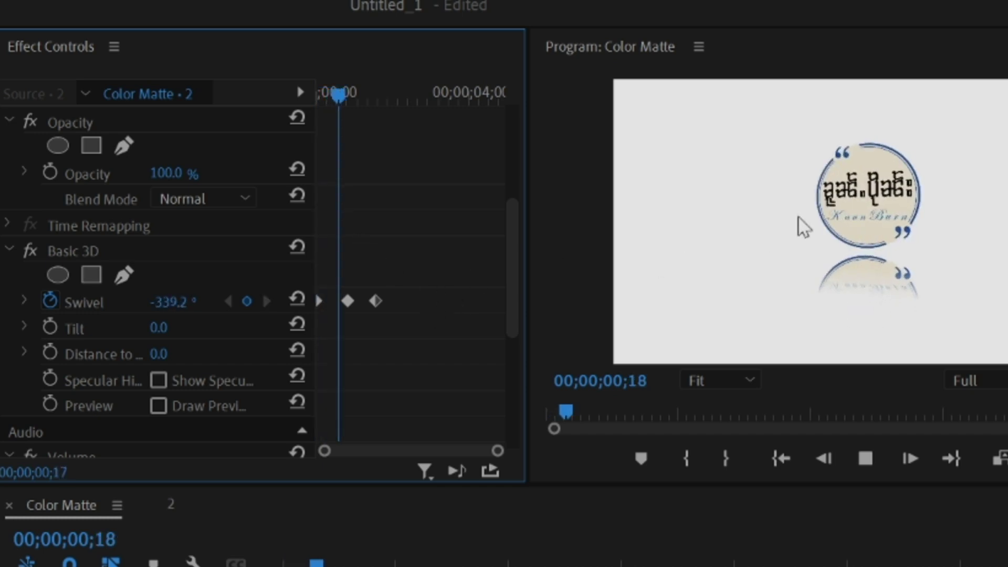
key(space)
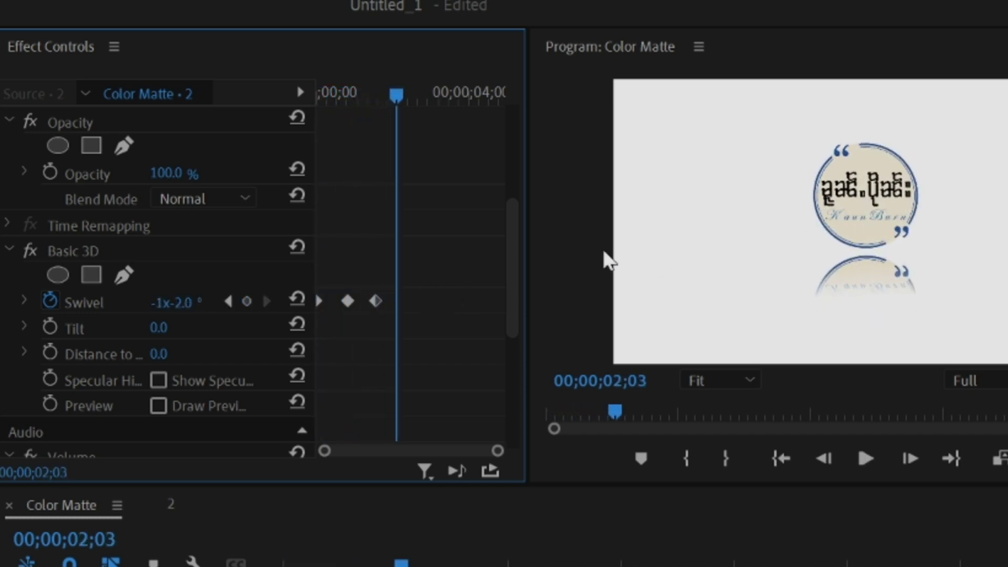
drag(382, 93, 386, 141)
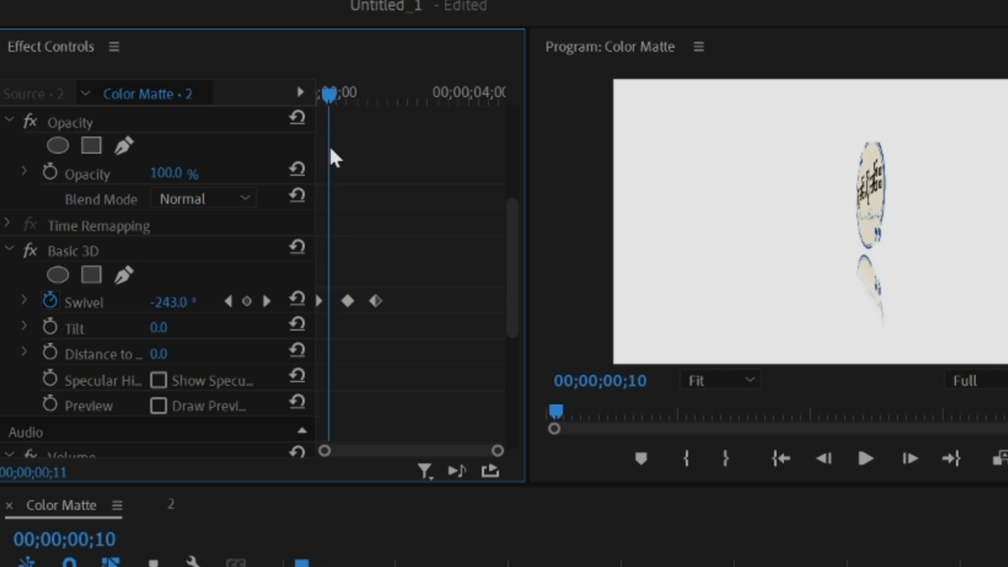
drag(382, 134, 317, 157)
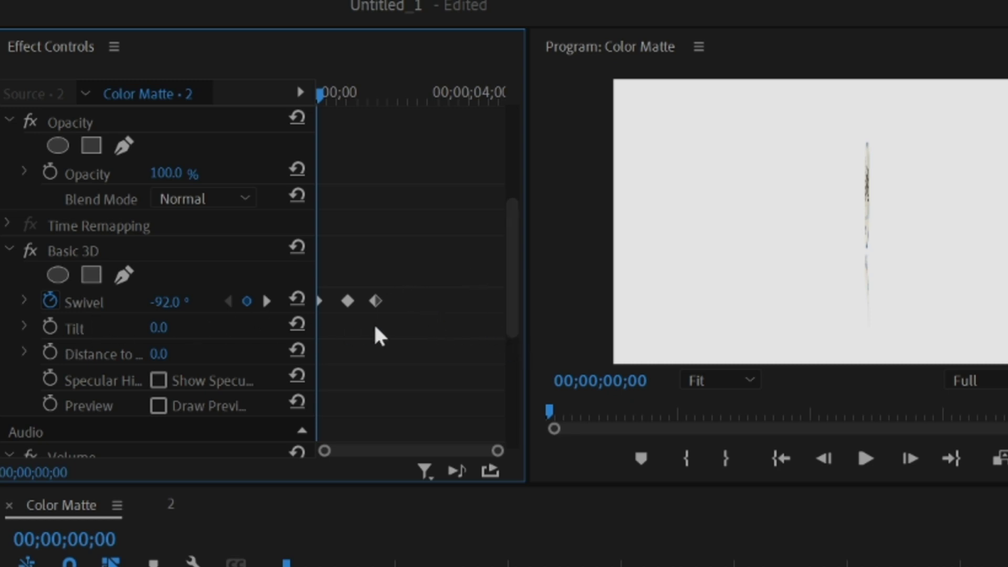
Apply Ease In to the final swivel keyframe.
click(22, 298)
mouse_move(512, 260)
mouse_down()
mouse_move(507, 322)
mouse_move(506, 308)
mouse_up()
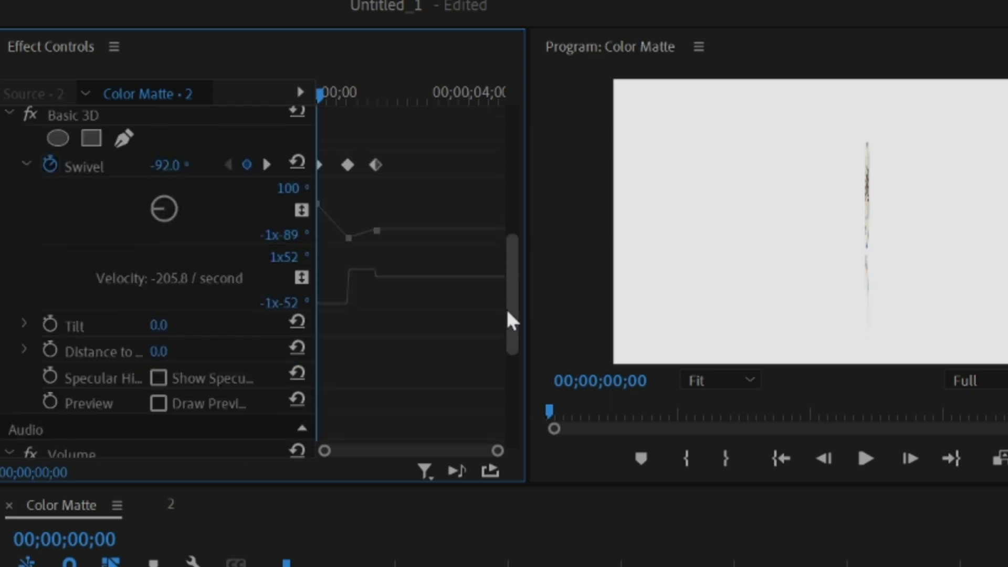
drag(415, 204, 365, 304)
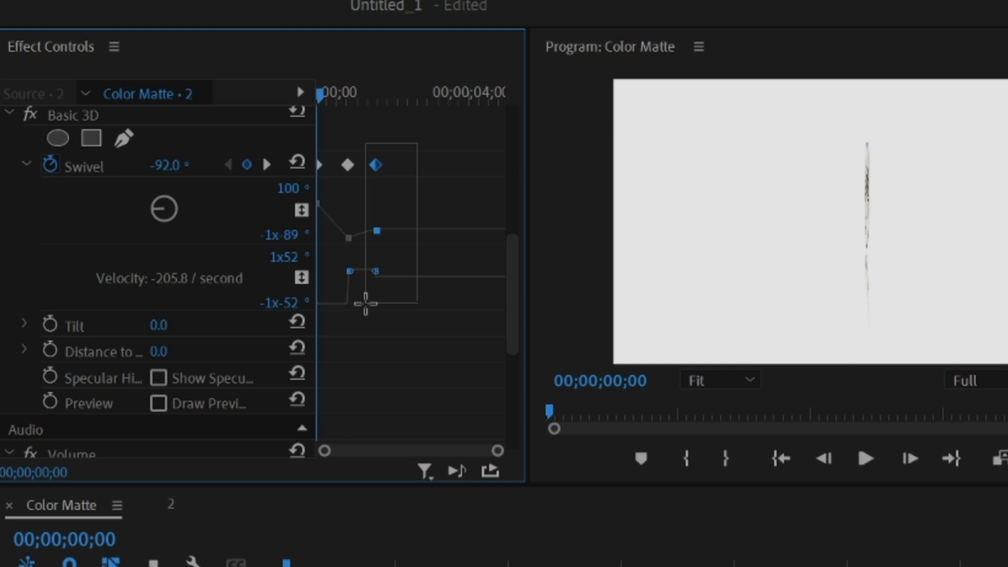
right_click(376, 166)
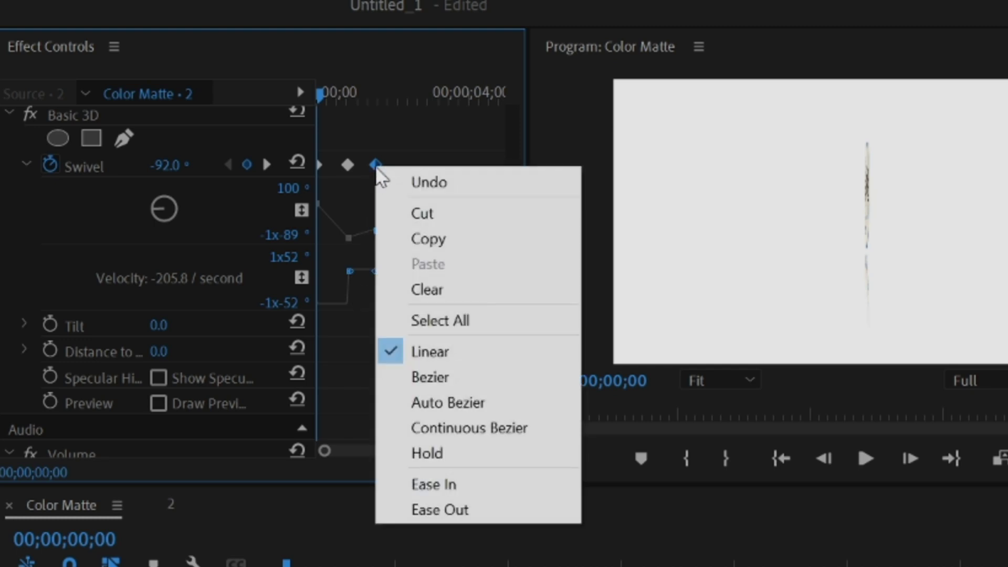
click(452, 484)
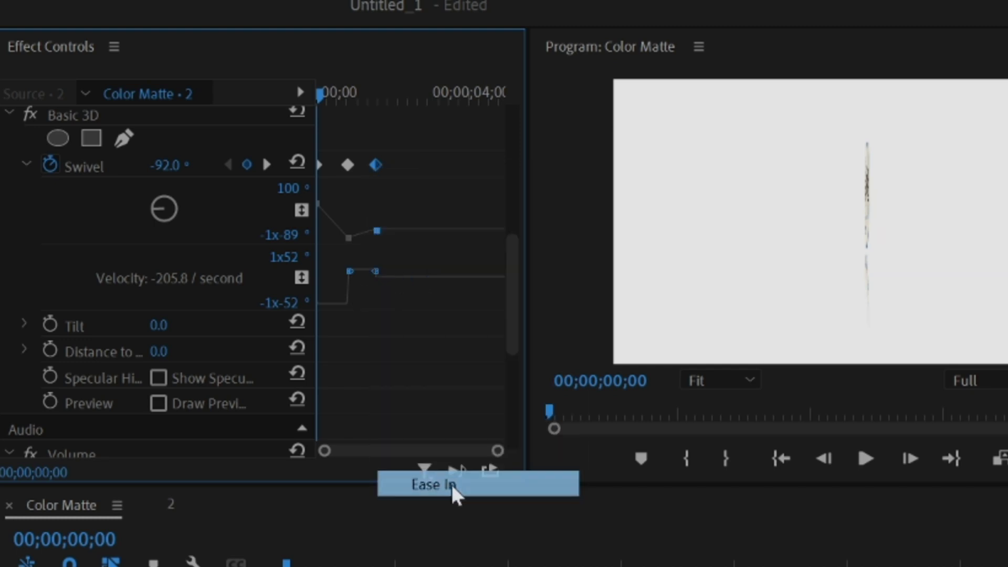
Apply Ease Out to the middle swivel keyframe, reshape the velocity curve, and play it back.
click(347, 165)
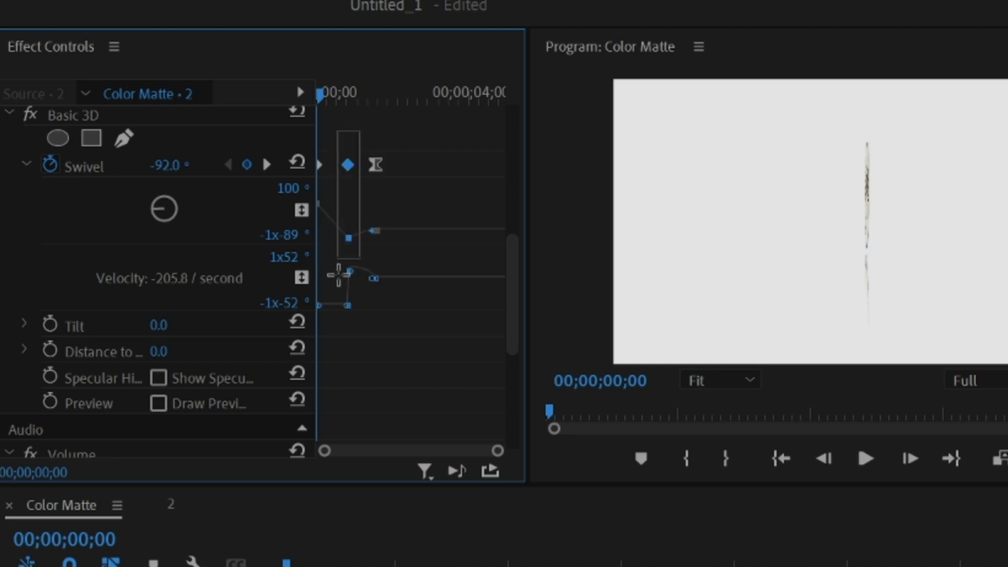
right_click(347, 160)
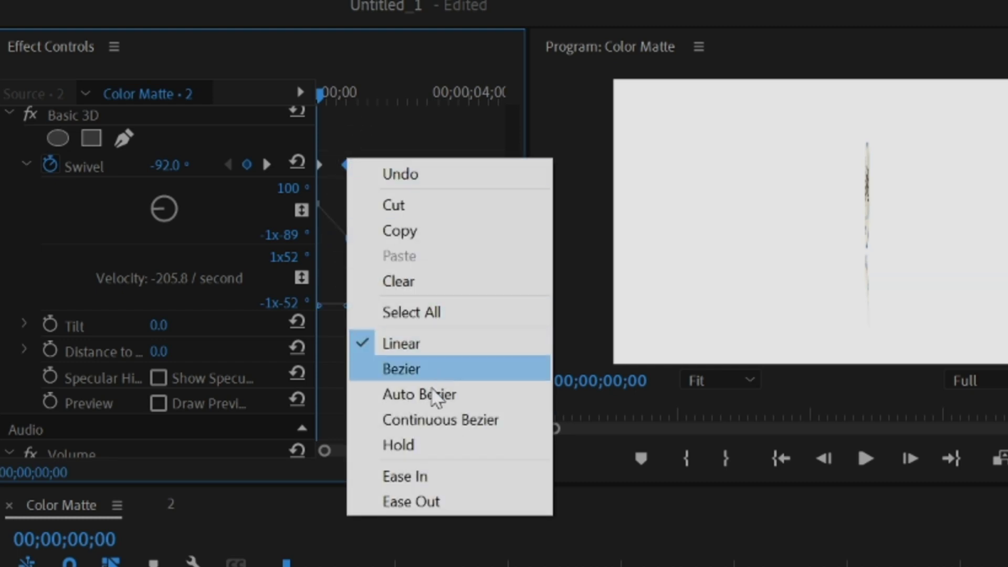
click(425, 502)
drag(335, 120, 347, 183)
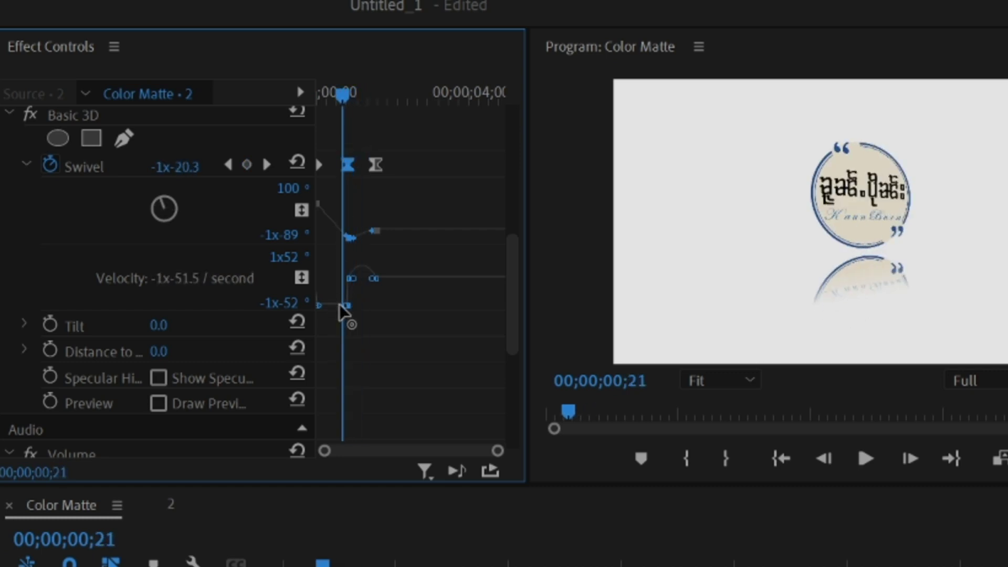
drag(339, 304, 326, 287)
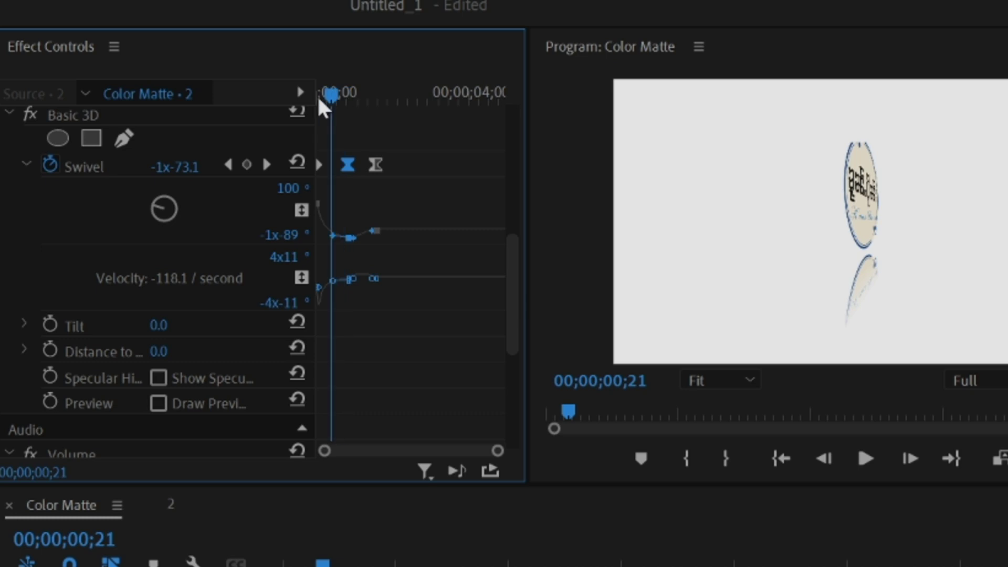
drag(338, 95, 310, 113)
key(space)
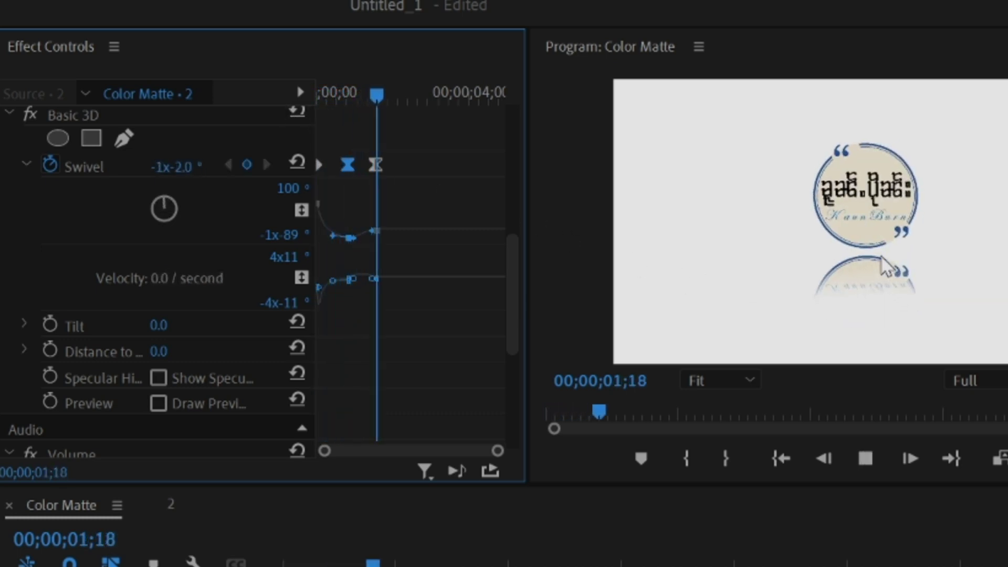
Replay the swivel spin from its start, stopping once the logo faces front.
key(space)
drag(367, 97, 308, 112)
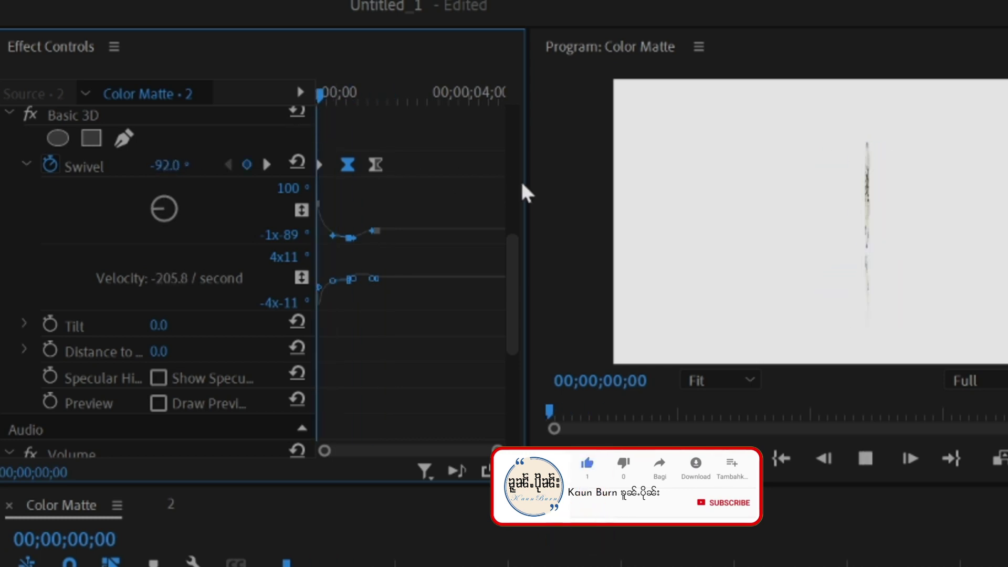
key(space)
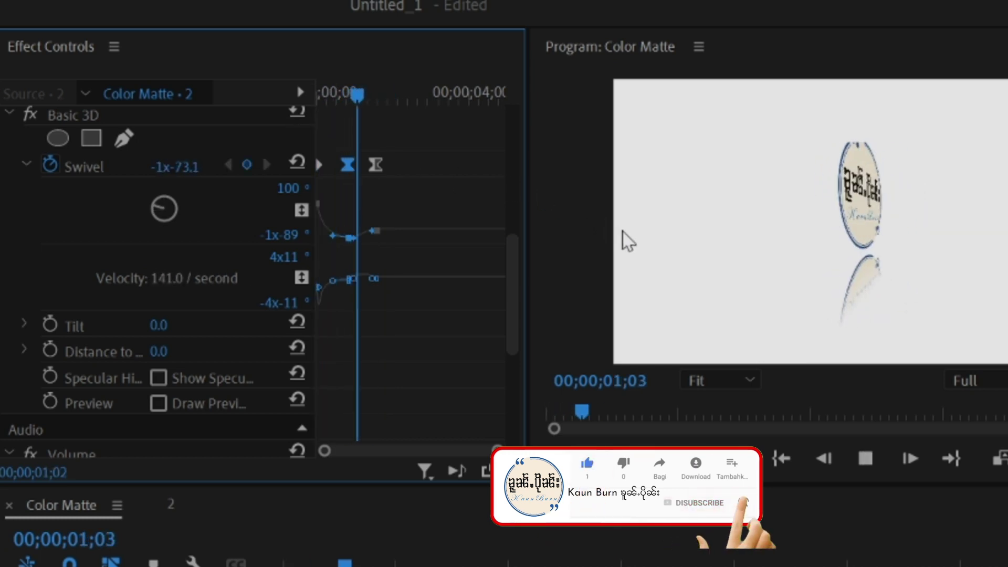
key(space)
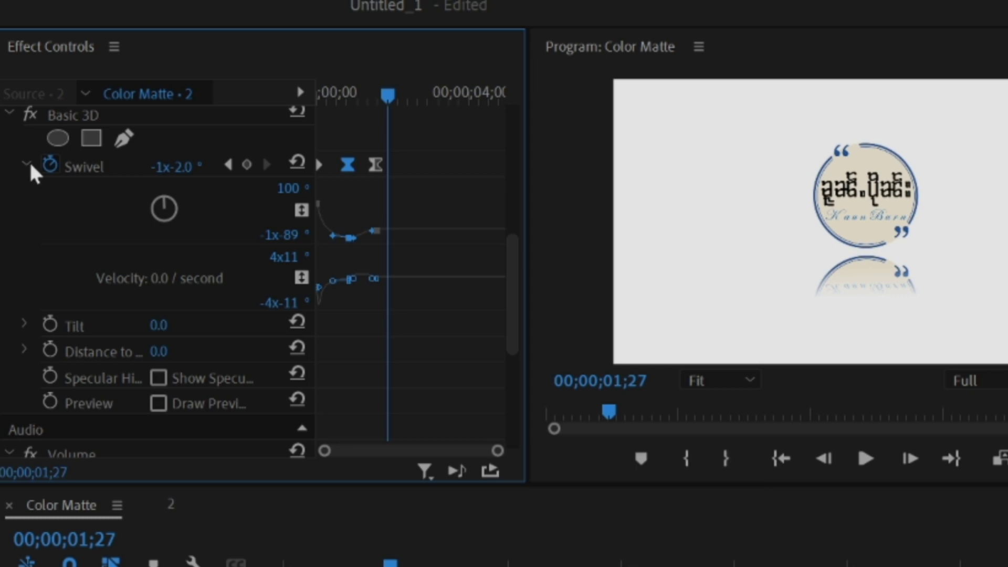
Collapse the Swivel graphs, enlarge the Program monitor, and play the spin from the sequence start.
click(30, 165)
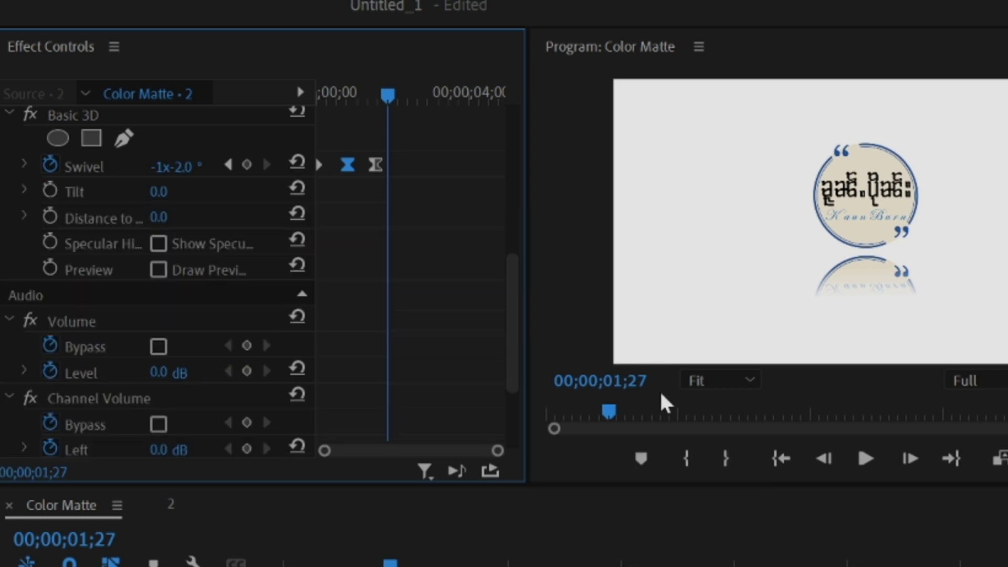
drag(678, 486, 675, 531)
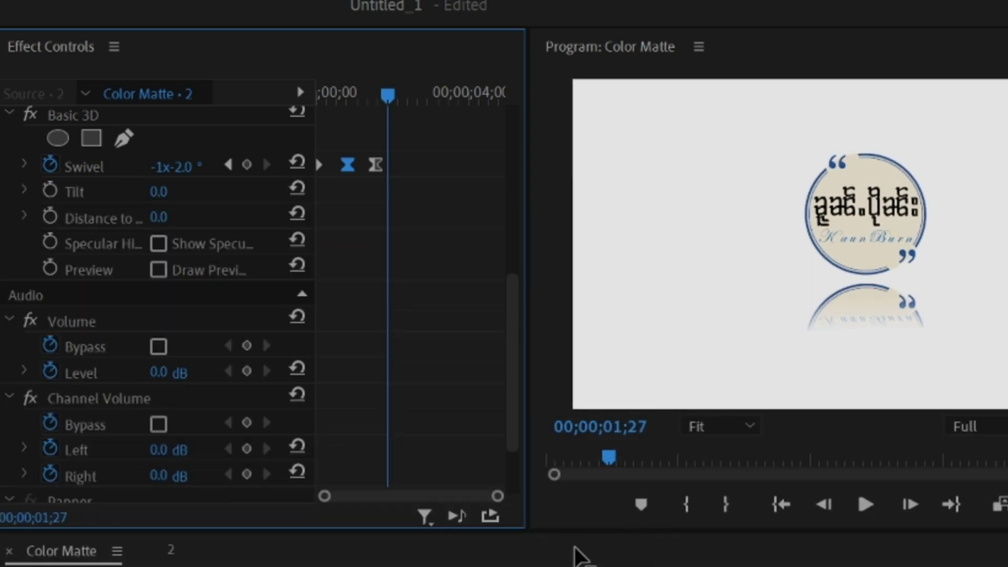
key(Home)
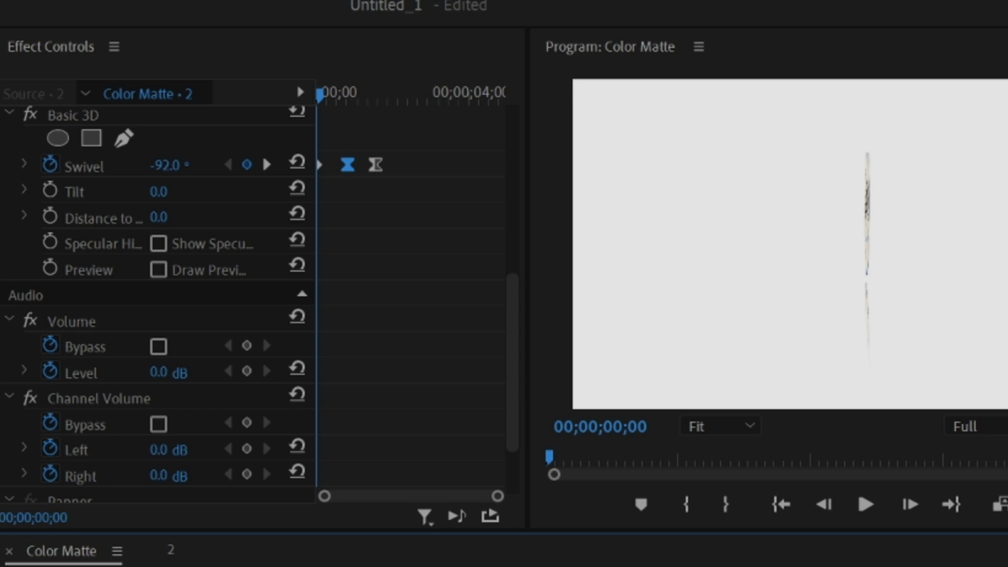
key(space)
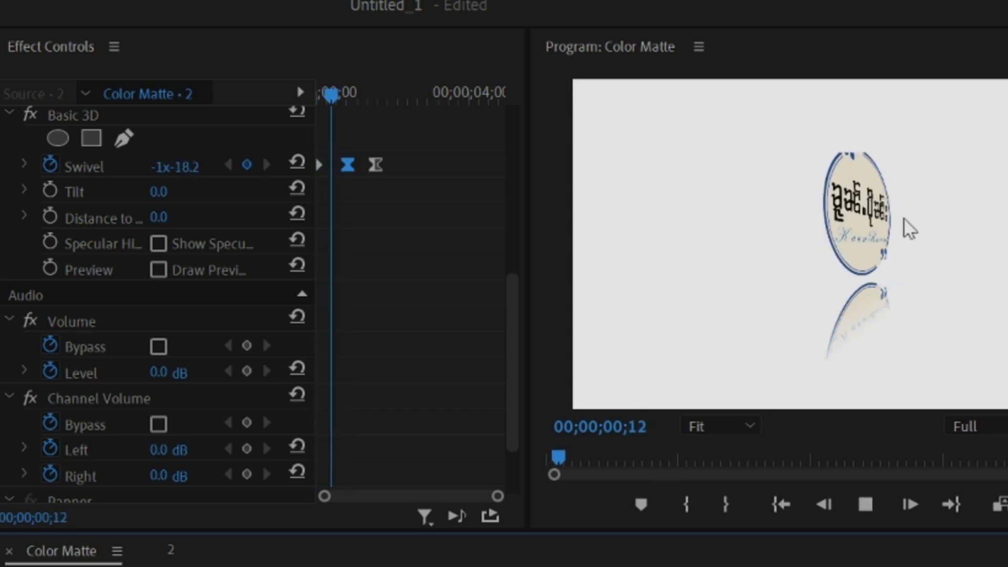
key(space)
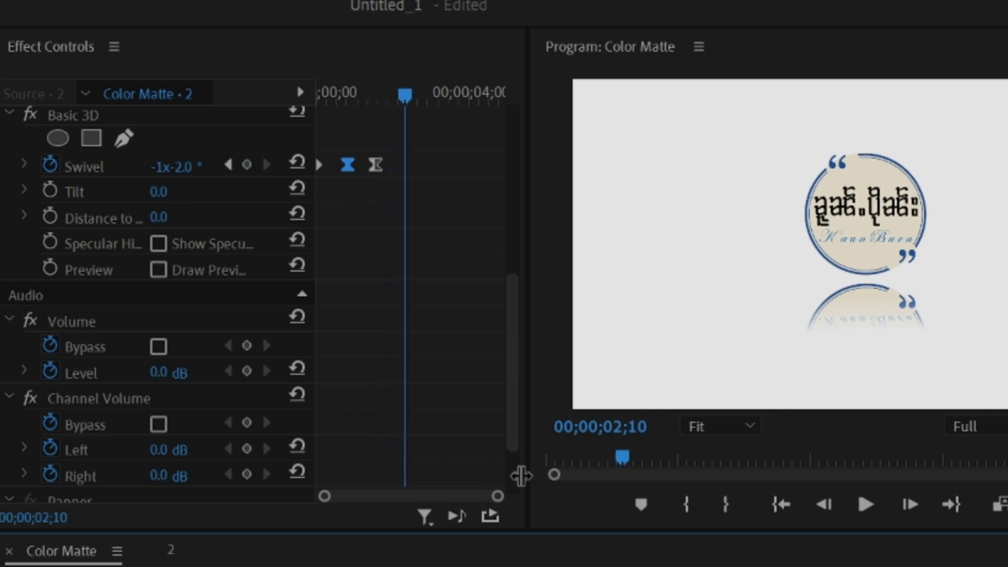
Scrub back and replay the eased spin from edge-on at -92° to facing front.
drag(405, 95, 318, 95)
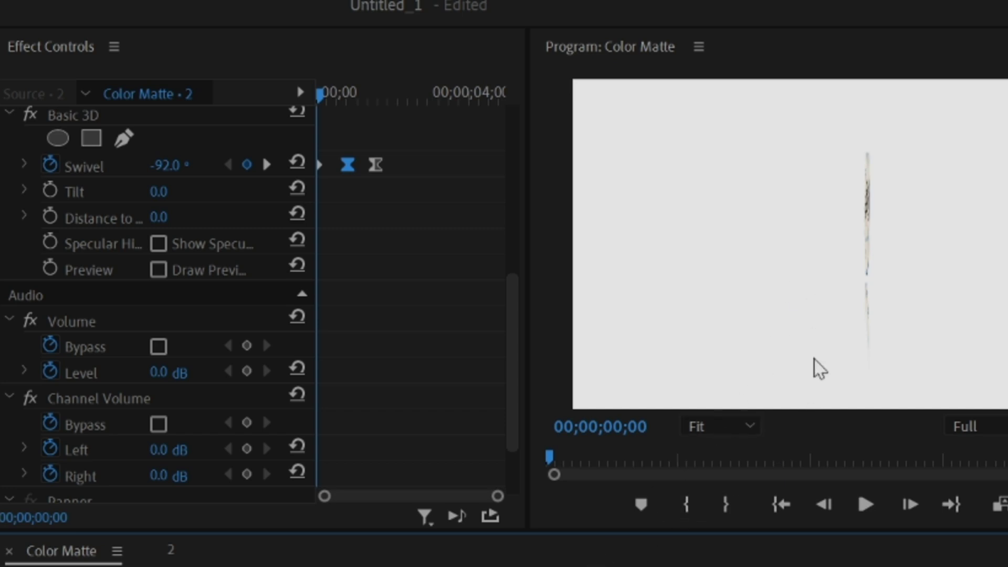
key(space)
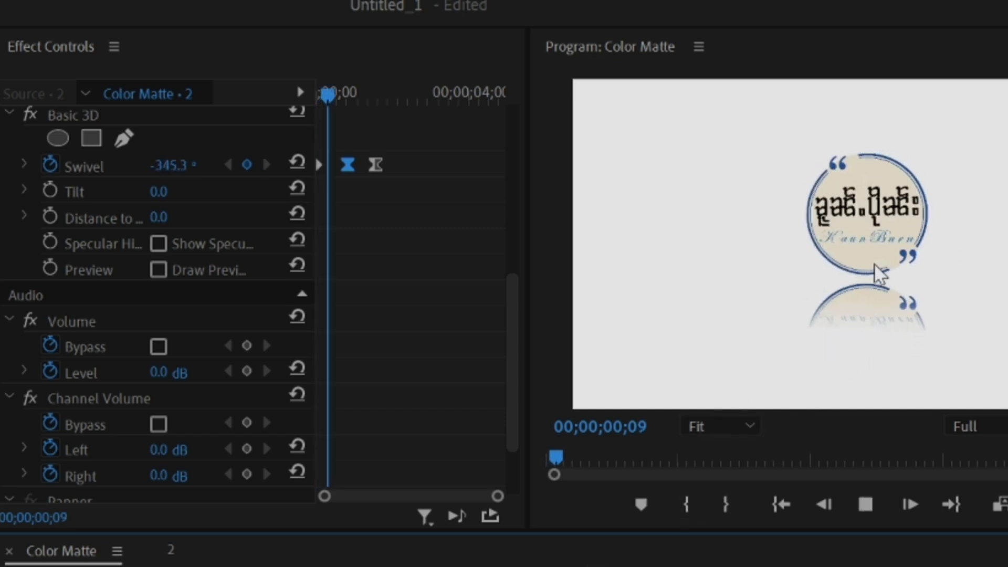
key(space)
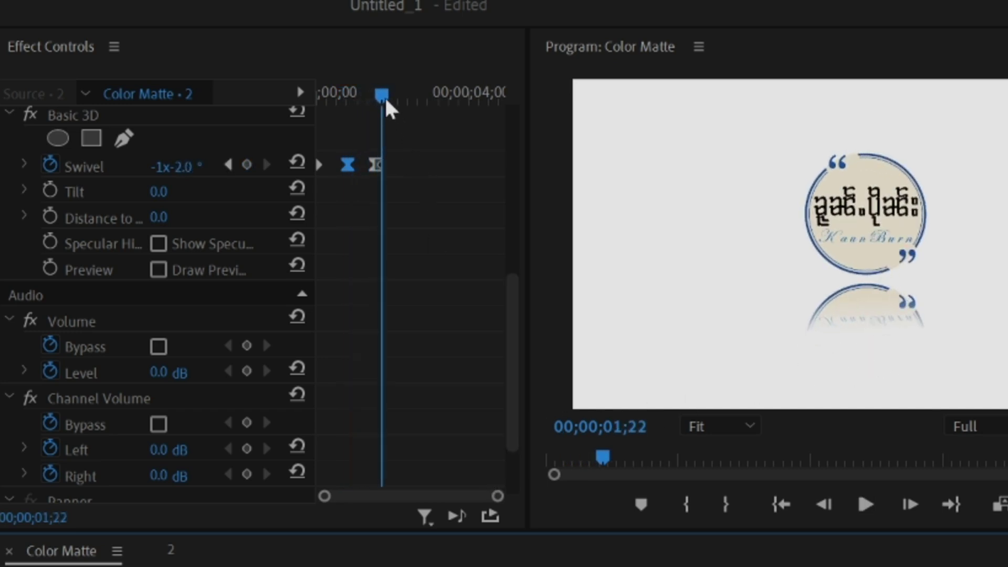
drag(385, 100, 313, 123)
key(space)
key(space)
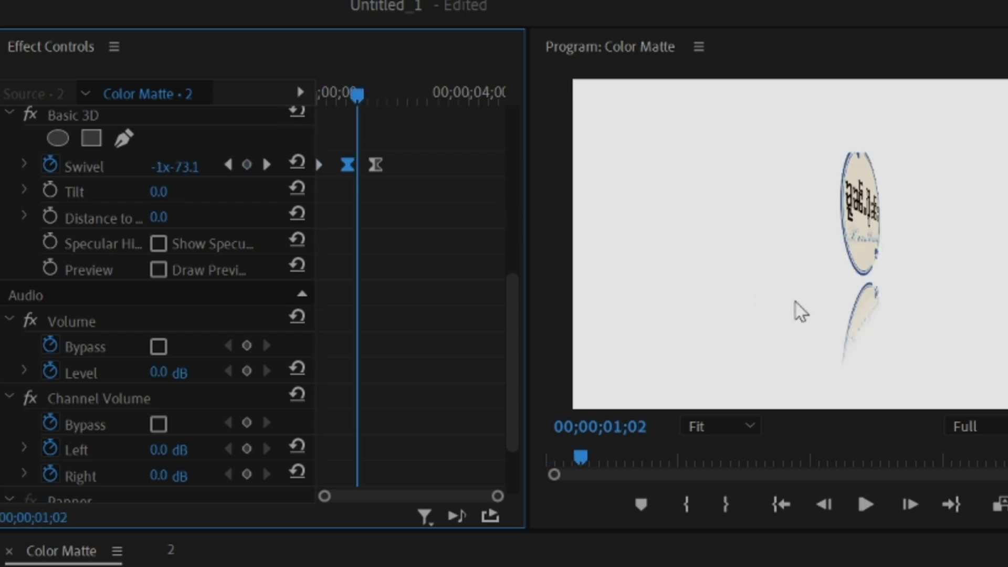